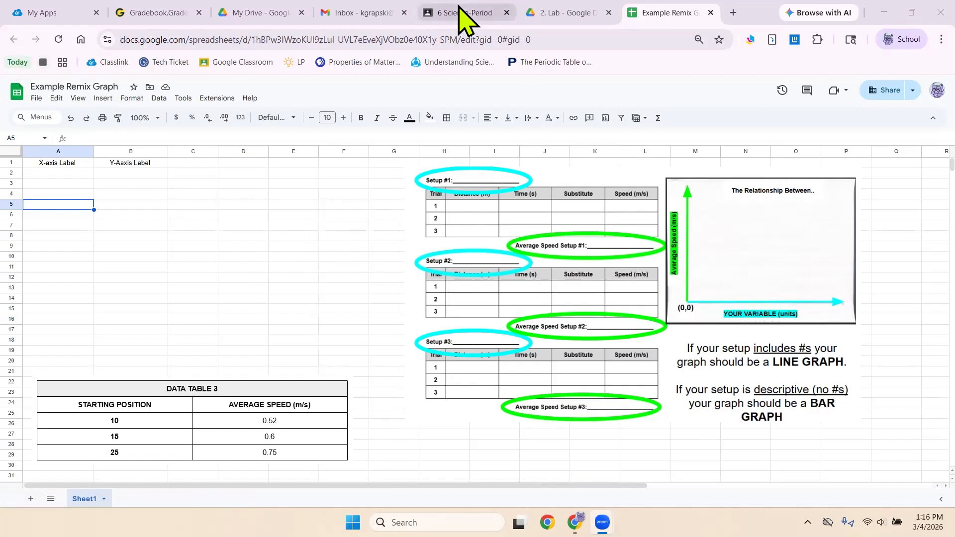
Switch to Google Classroom and review the attachments of the "Lab: Marble Speed Part 1 & Part 2" assignment, including Remix Graph.
click(463, 13)
click(313, 130)
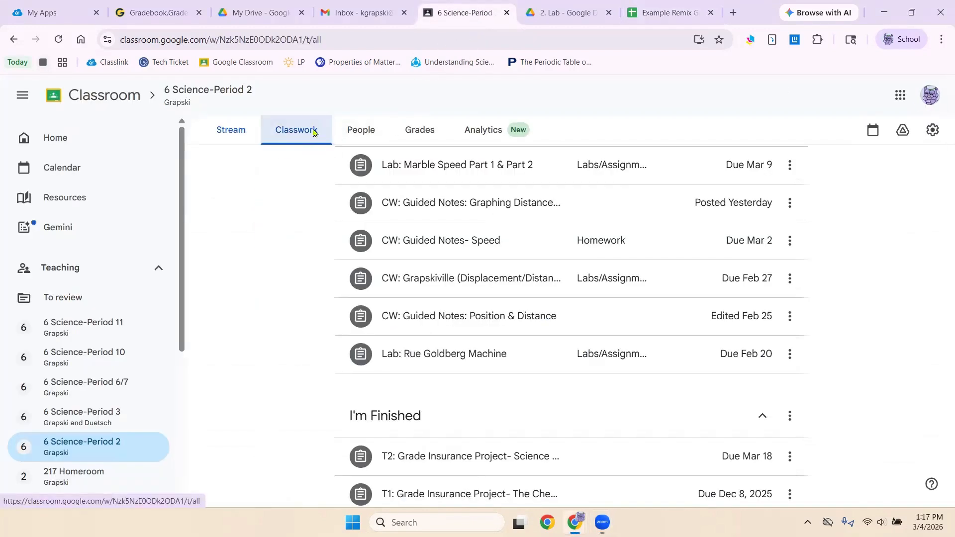
click(520, 306)
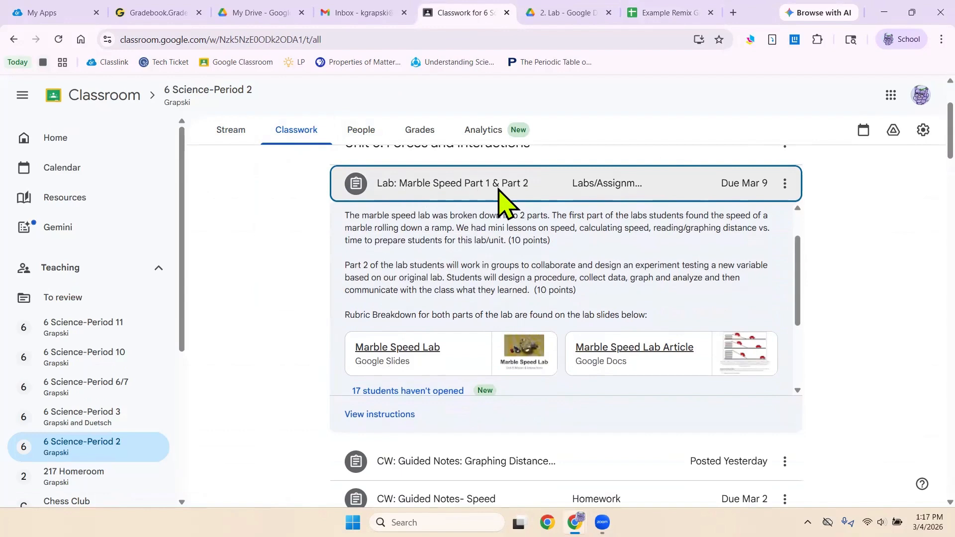
scroll(577, 306, down, 3)
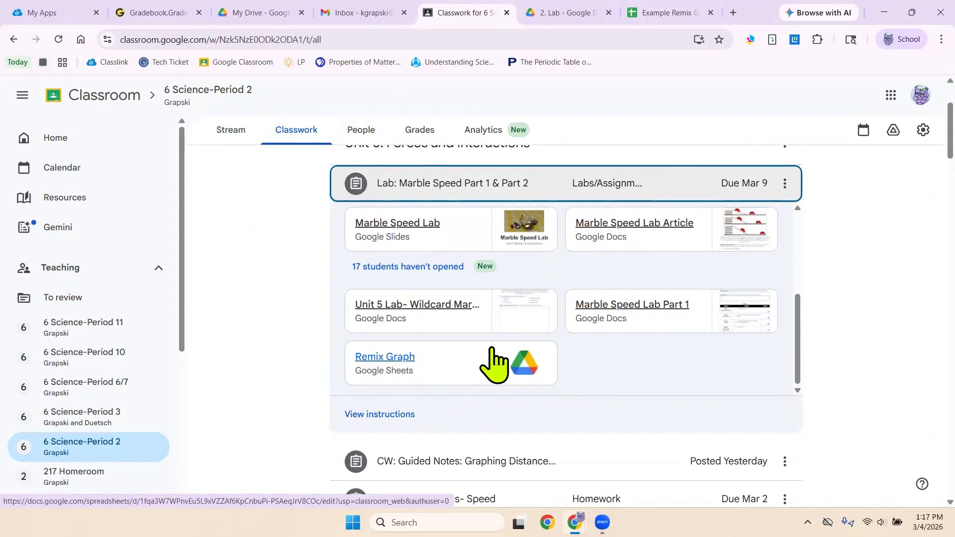
scroll(420, 375, down, 1)
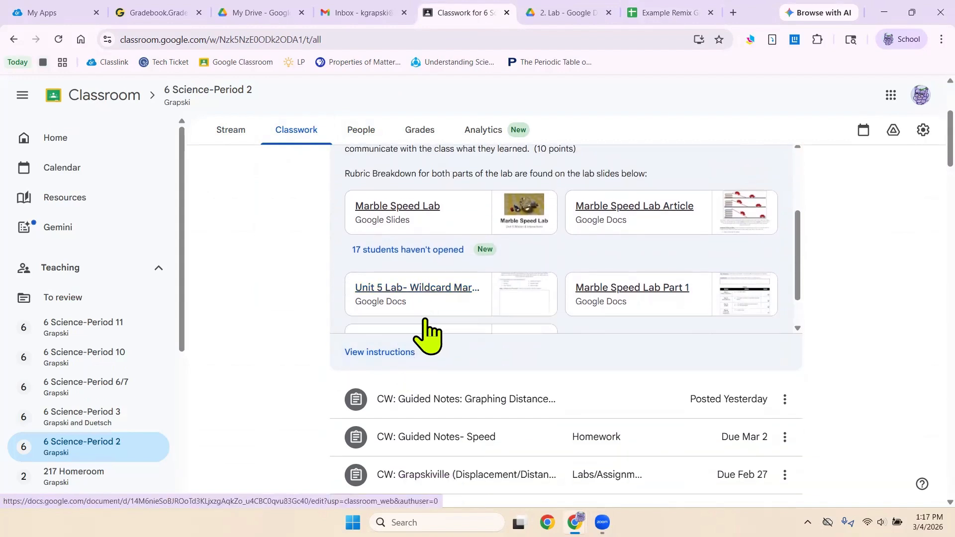
scroll(403, 318, down, 1)
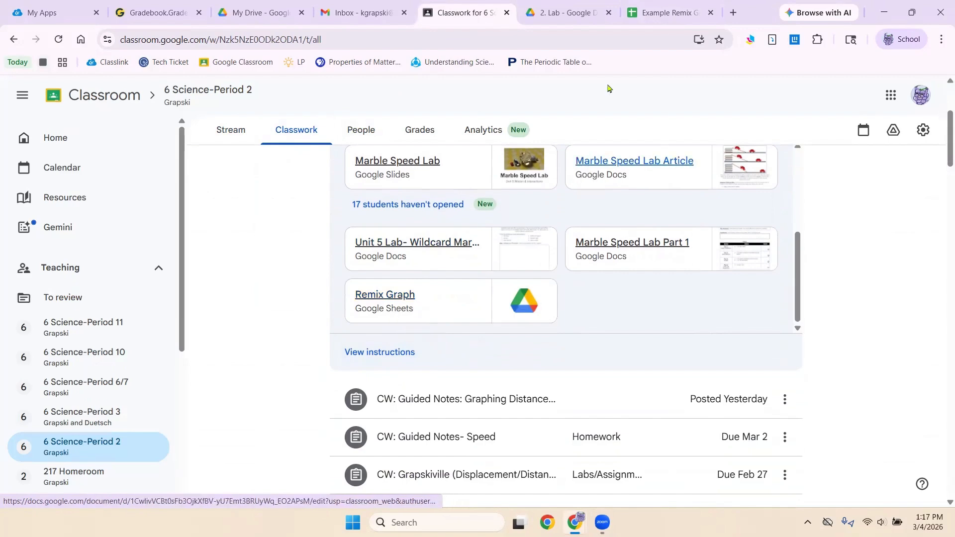
In the Example Remix Graph spreadsheet, replace the x-axis header in A1 with "Starting Height (cm)".
click(644, 12)
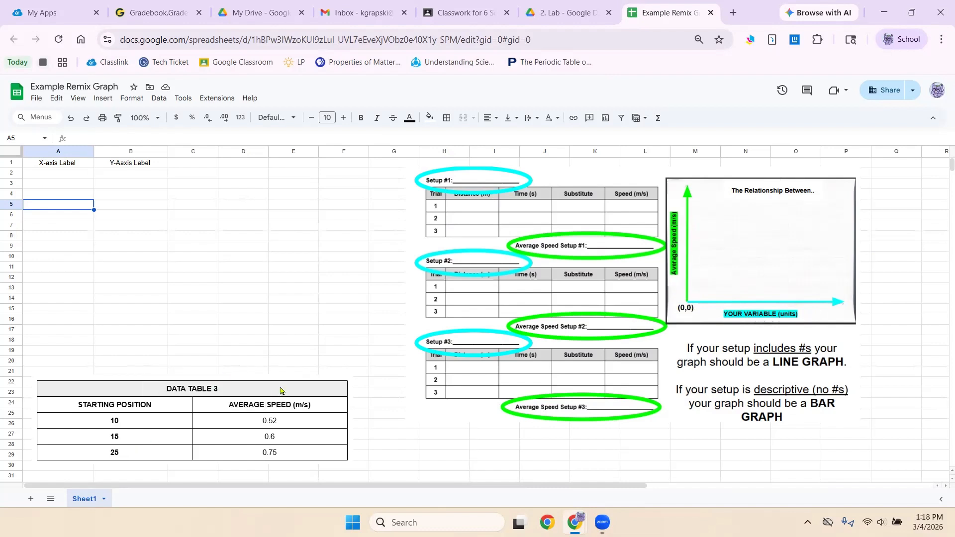
click(49, 176)
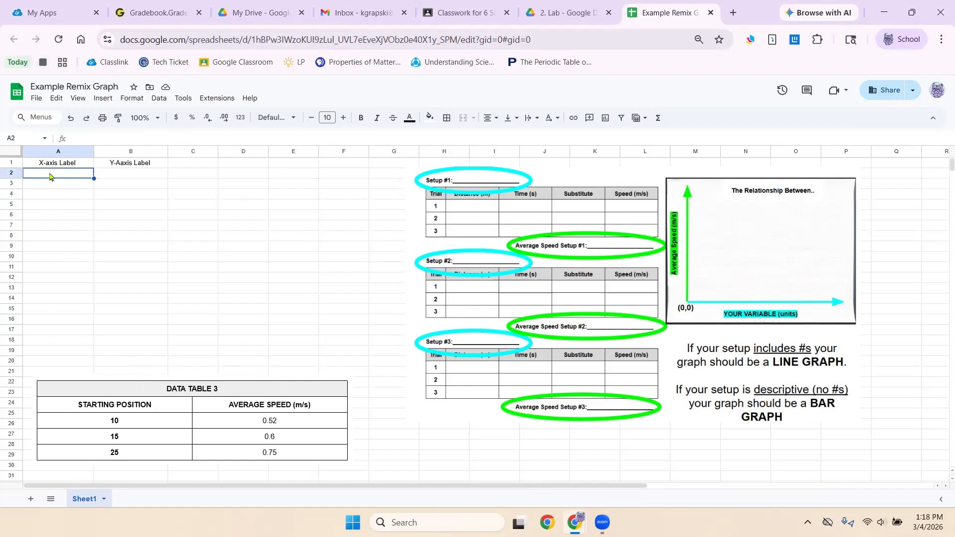
double_click(64, 162)
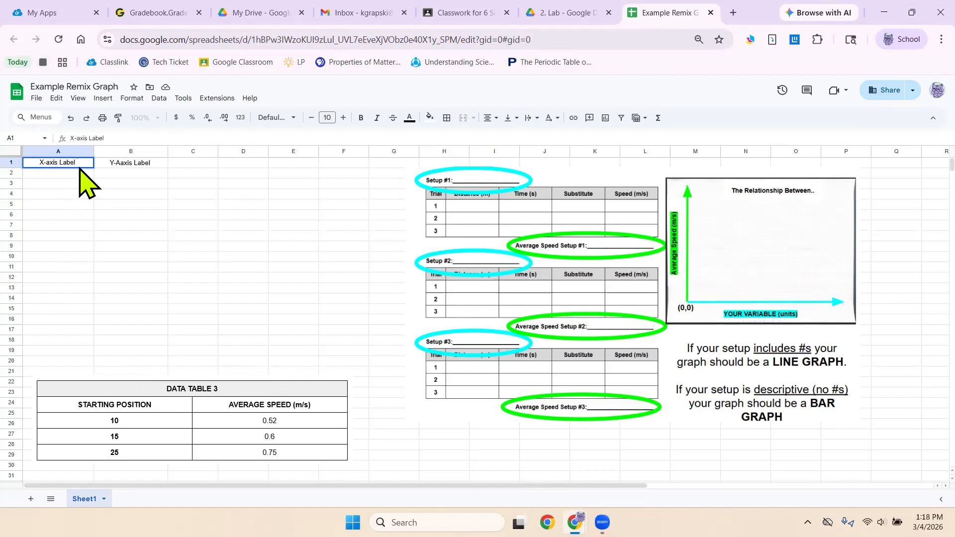
key(BackSpace)
key(BackSpace)
key(BackSpace)
key(BackSpace)
key(BackSpace)
key(BackSpace)
key(BackSpace)
key(BackSpace)
key(BackSpace)
key(BackSpace)
key(BackSpace)
key(BackSpace)
text(Starting Height (cm))
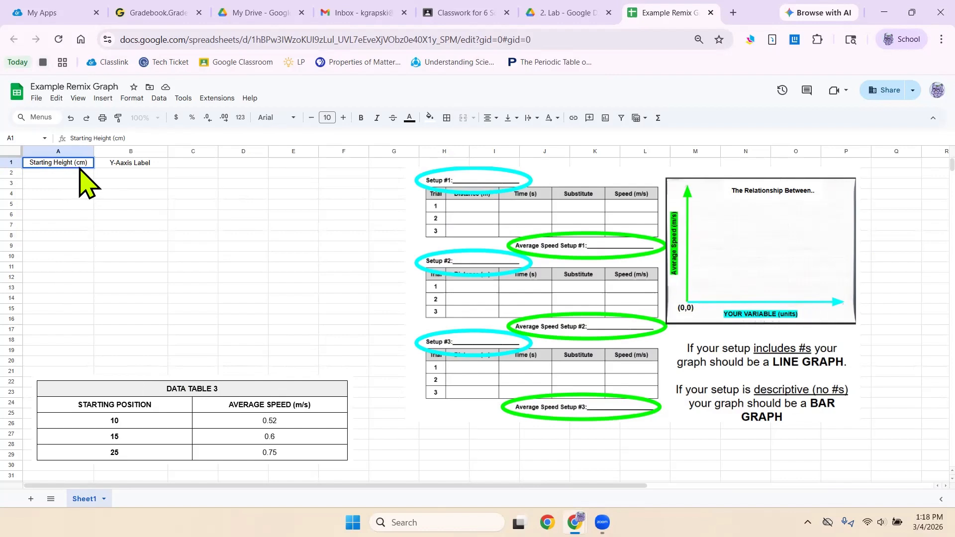
Replace the y-axis header in B1 with "Average Speed (m/s)".
double_click(134, 163)
drag(160, 164, 48, 168)
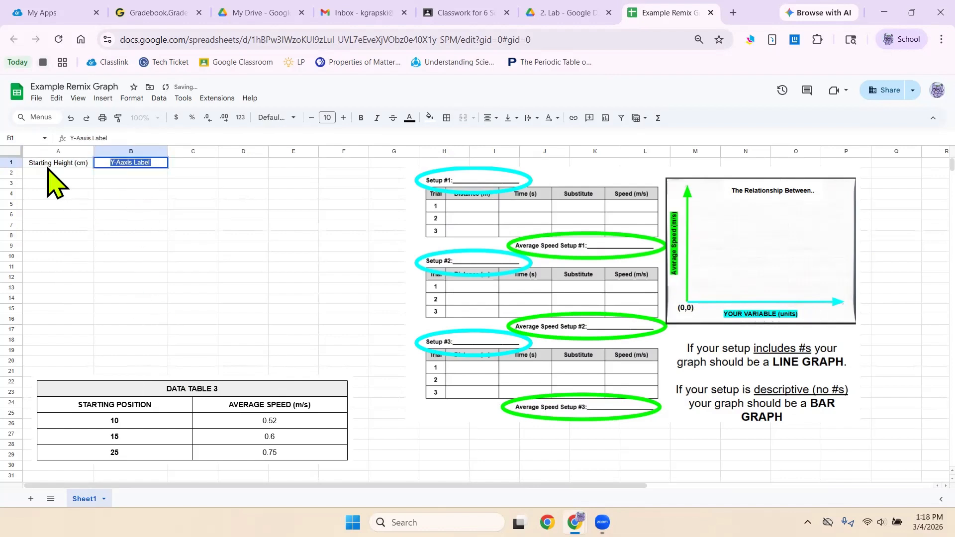
text(Aver)
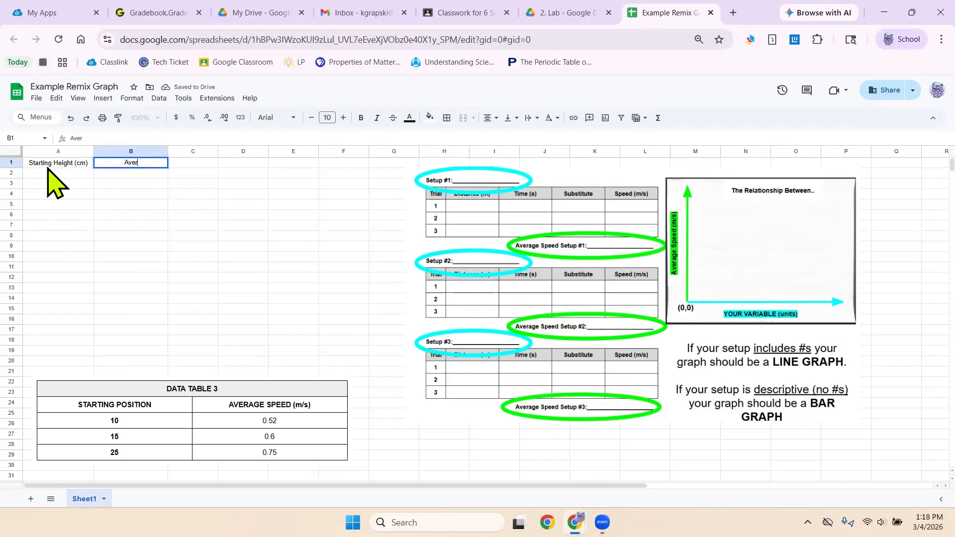
text(age Speed )
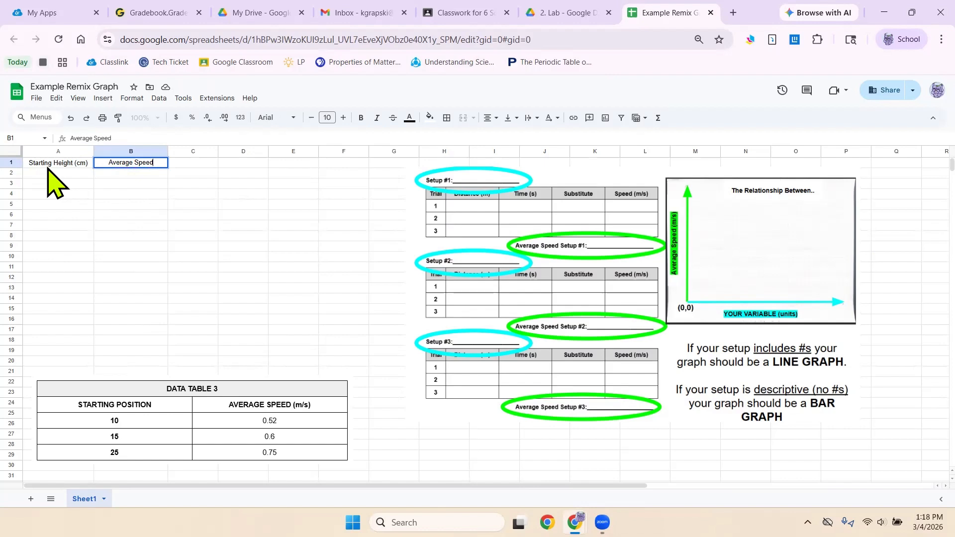
text((m/s))
Enter the origin data point by filling A2 and B2 with 0.
click(78, 174)
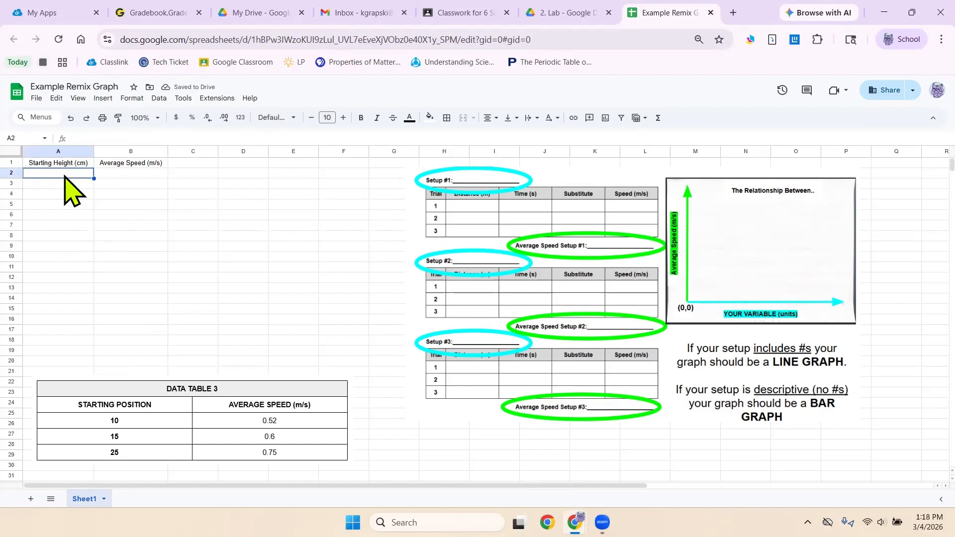
text(0)
click(121, 173)
text(0)
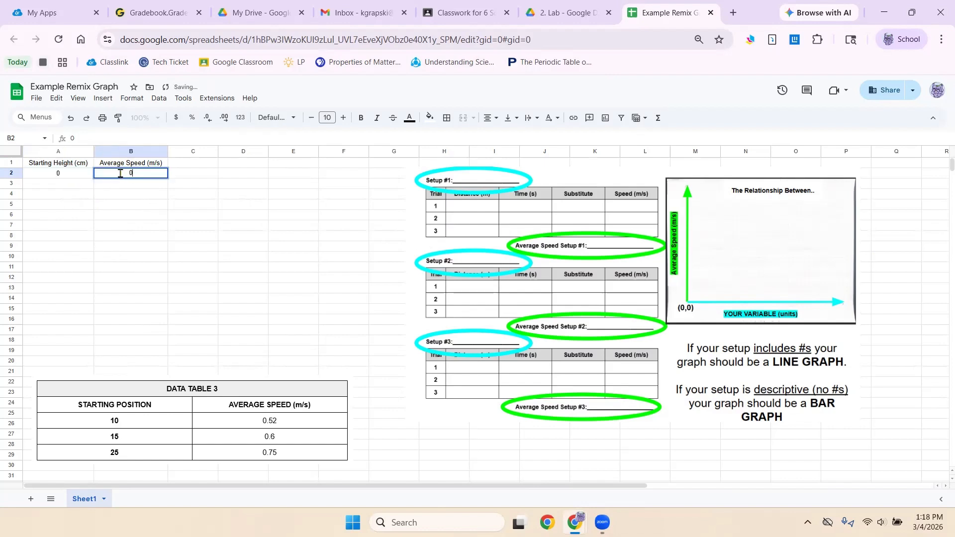
click(57, 178)
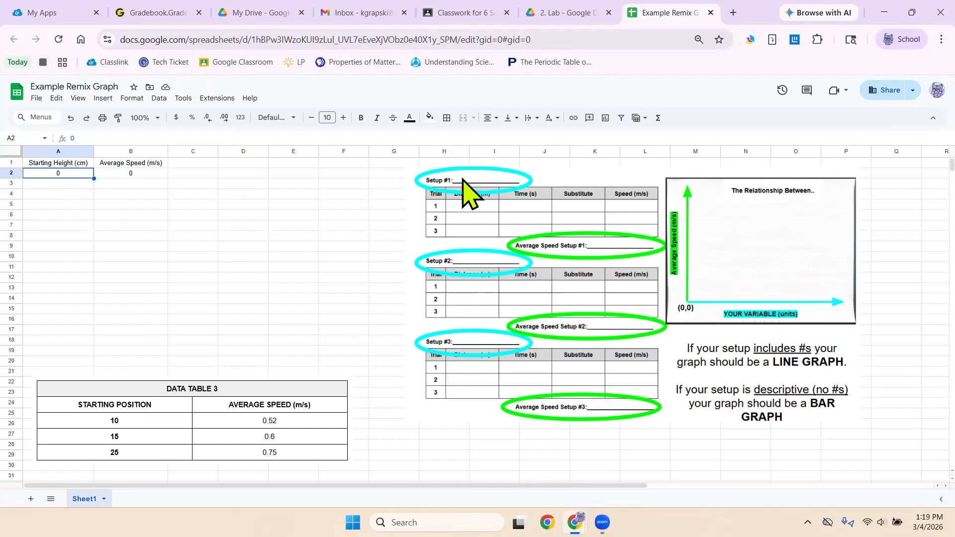
Enter the starting heights 10, 15 and 25 in cells A3 to A5.
click(69, 190)
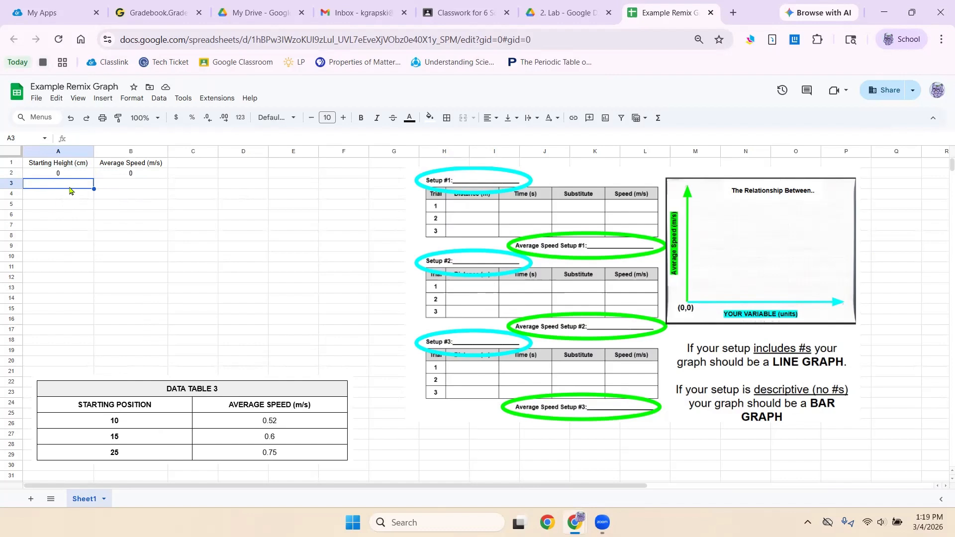
text(10)
key(Return)
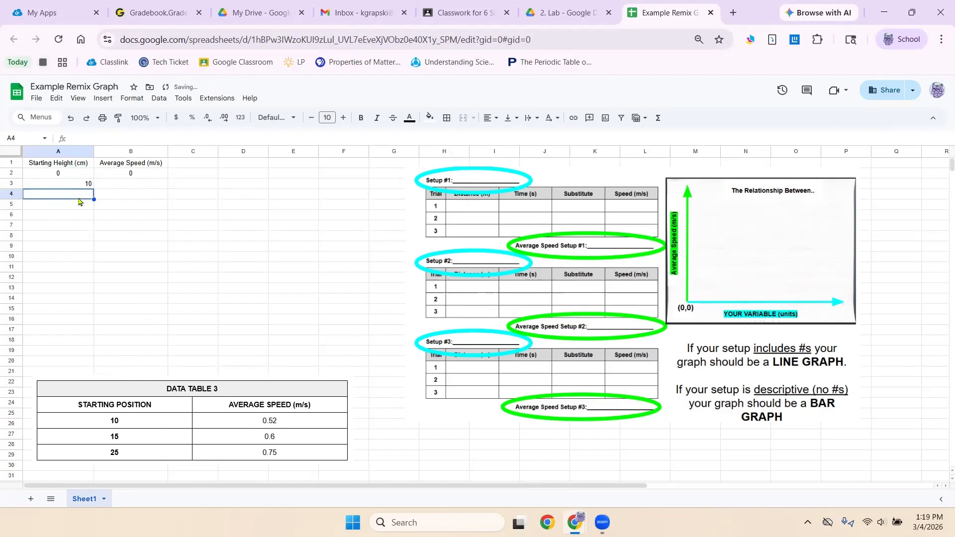
text(15)
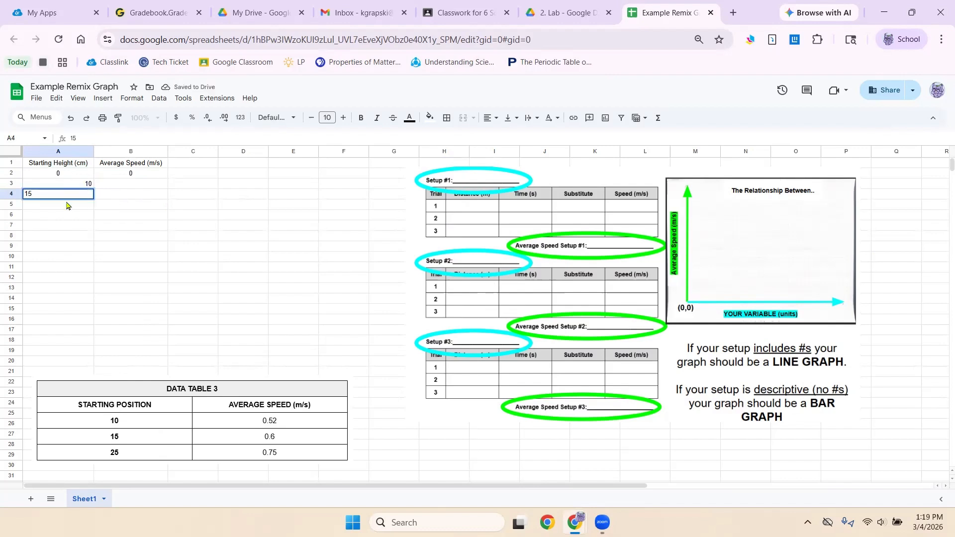
click(71, 208)
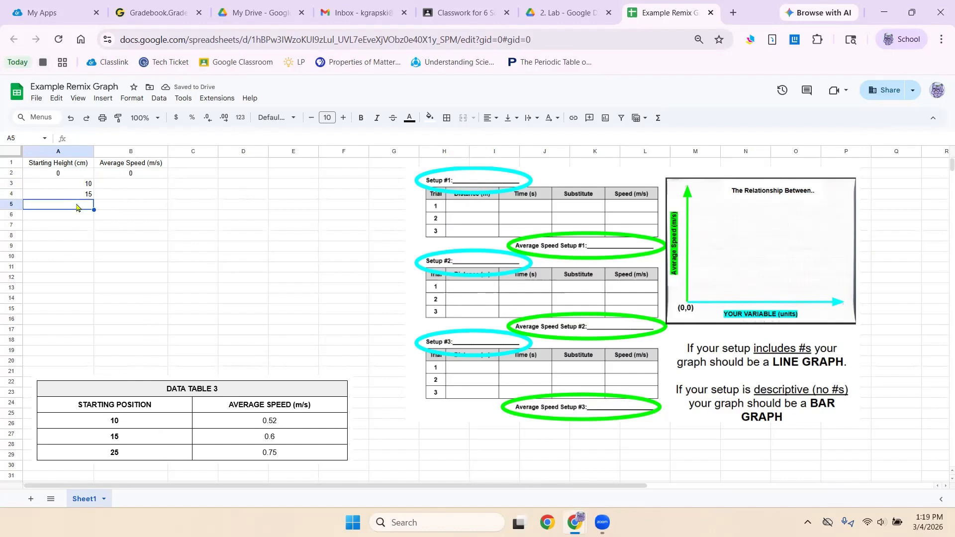
text(25)
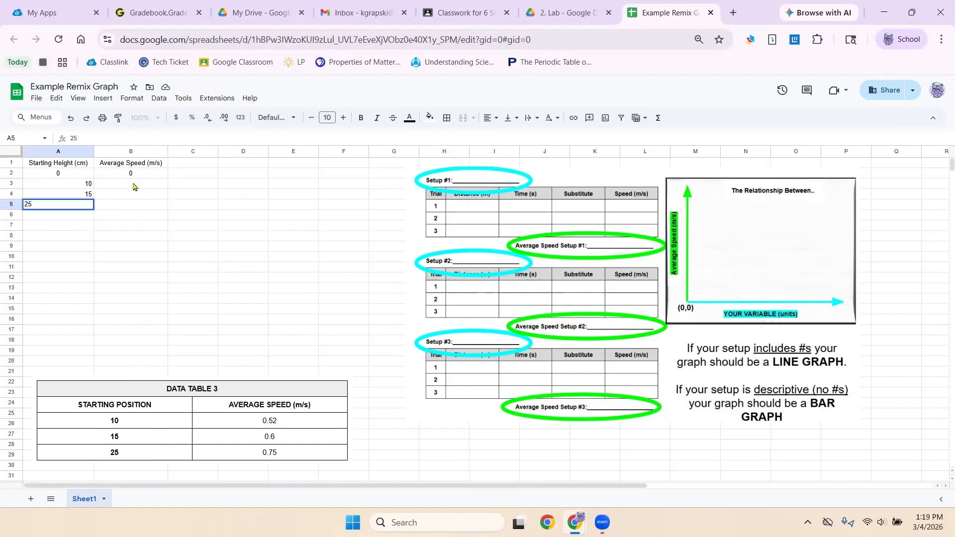
Enter the average speeds 0.52, 0.6 and 0.75 in cells B3 to B5.
click(132, 187)
text(0.52)
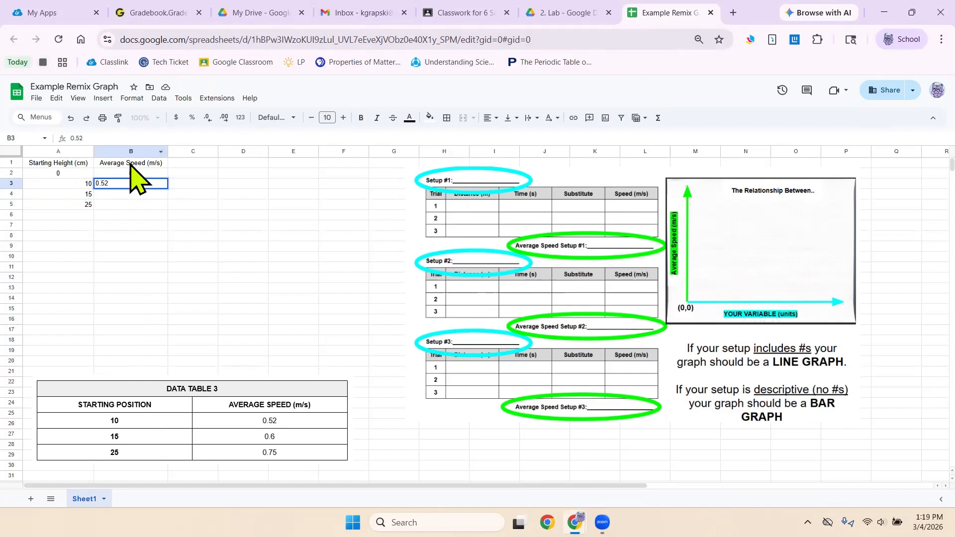
click(133, 198)
text(0)
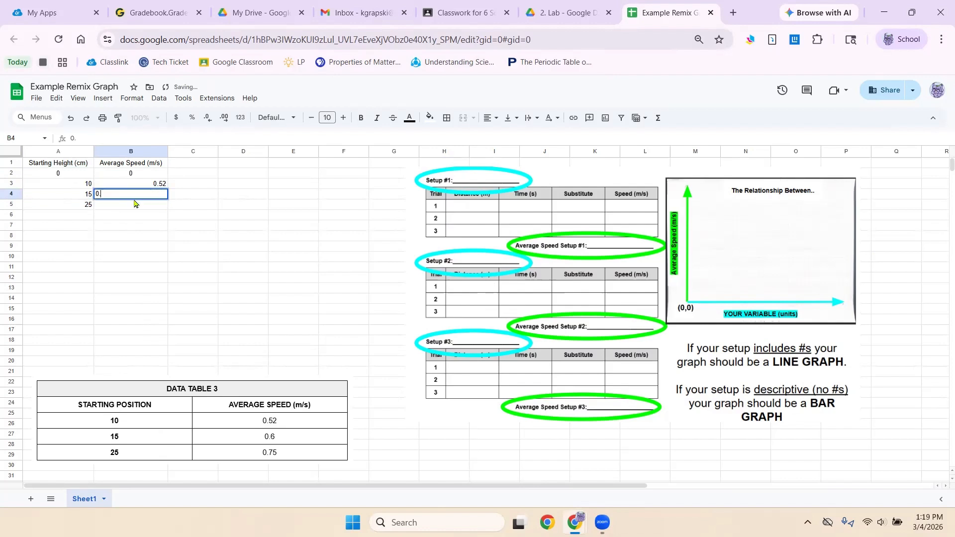
text(.6)
click(156, 207)
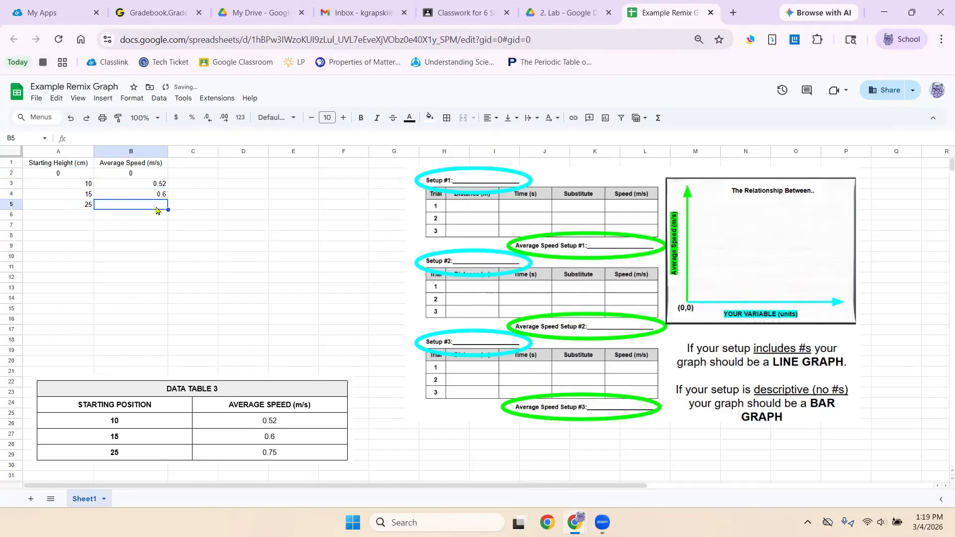
text(0.75)
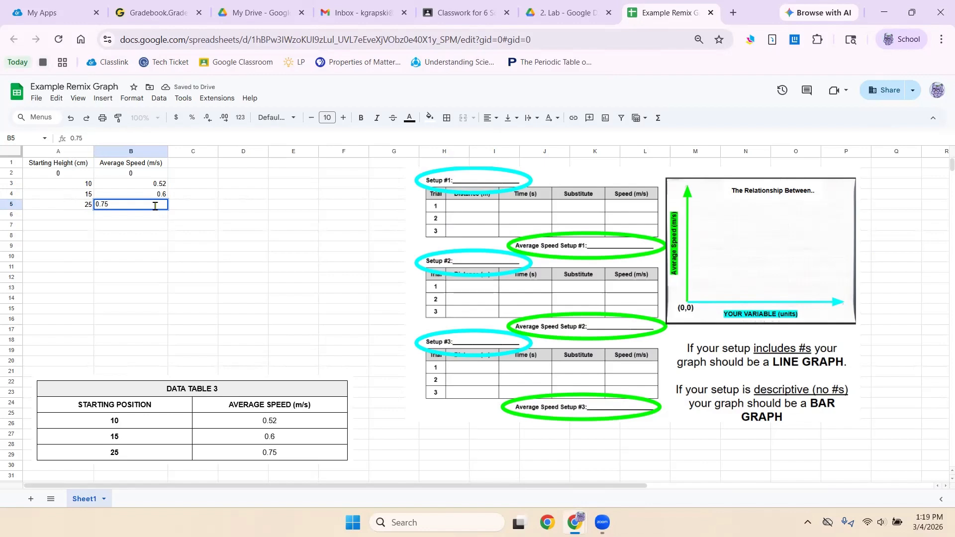
click(245, 215)
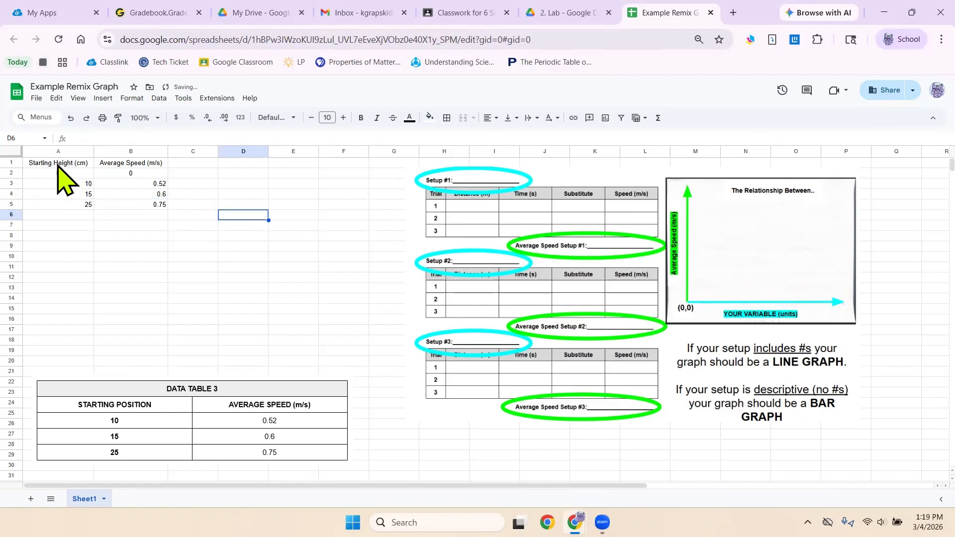
Insert a line chart from the data in A1:B5 and place it just above the Data Table 3 image.
drag(58, 166, 147, 207)
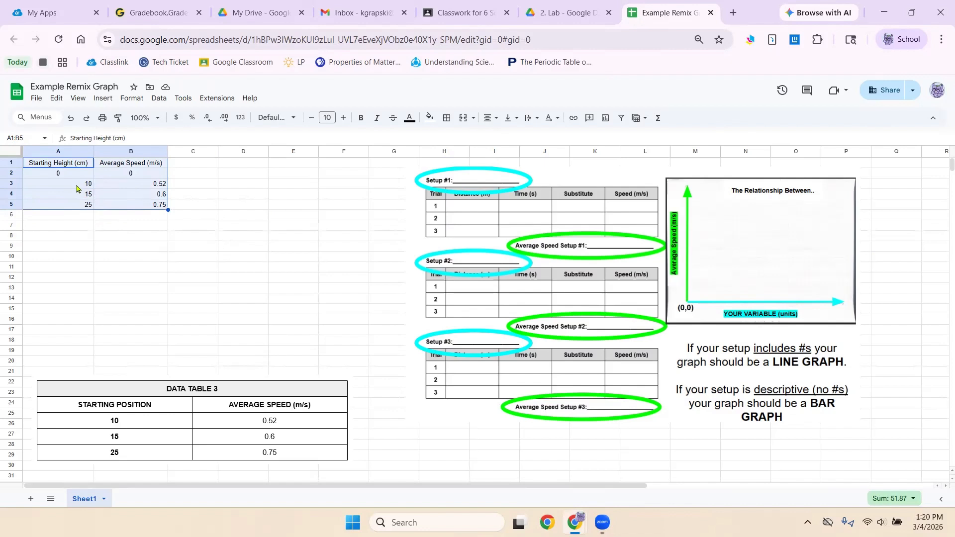
click(131, 99)
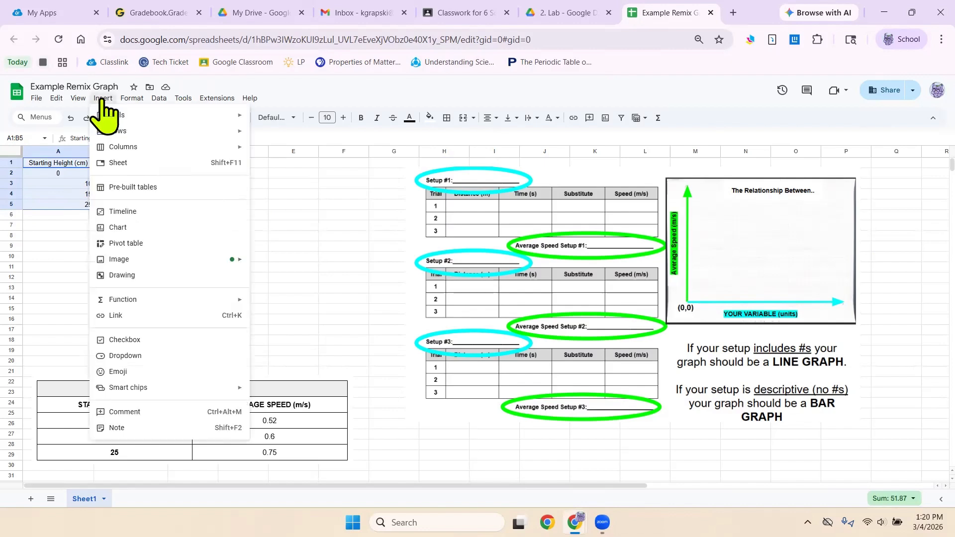
mouse_move(103, 99)
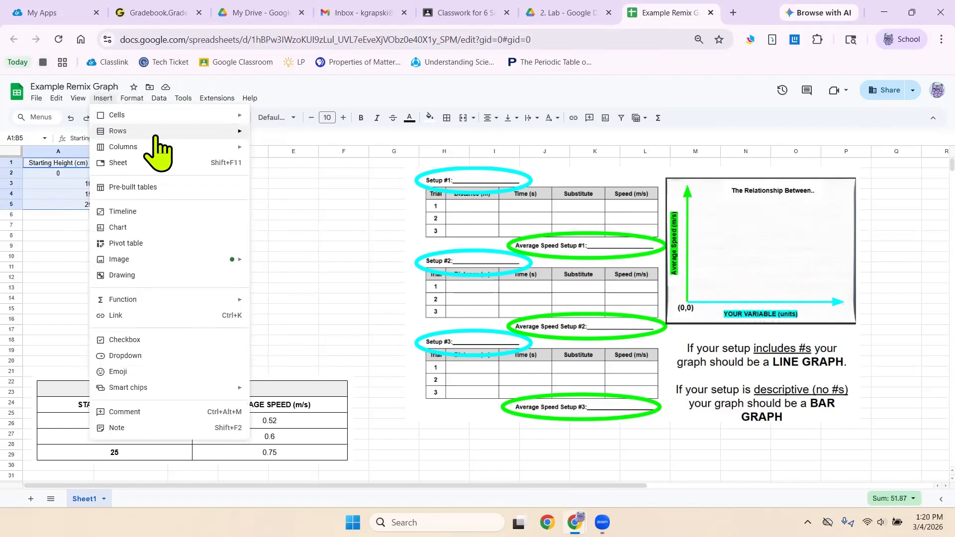
mouse_move(156, 132)
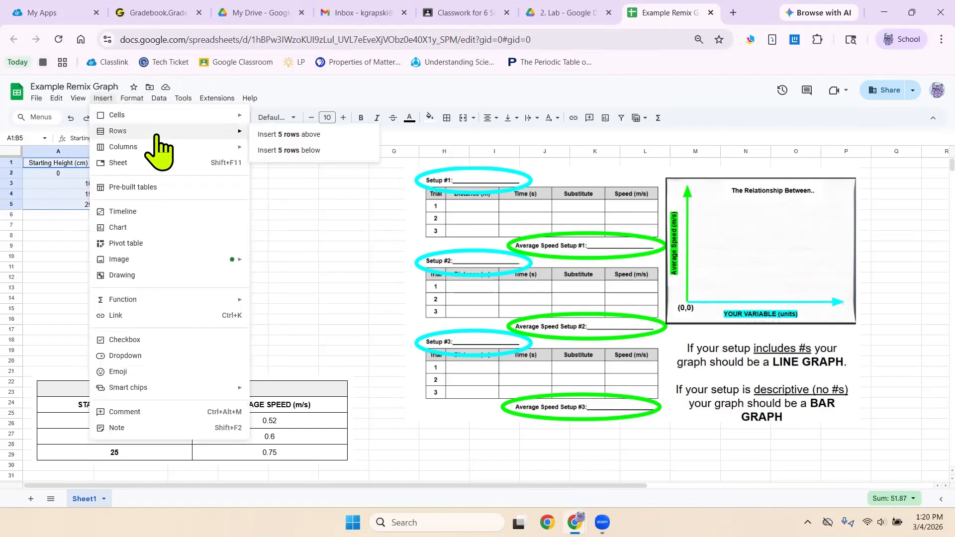
click(143, 228)
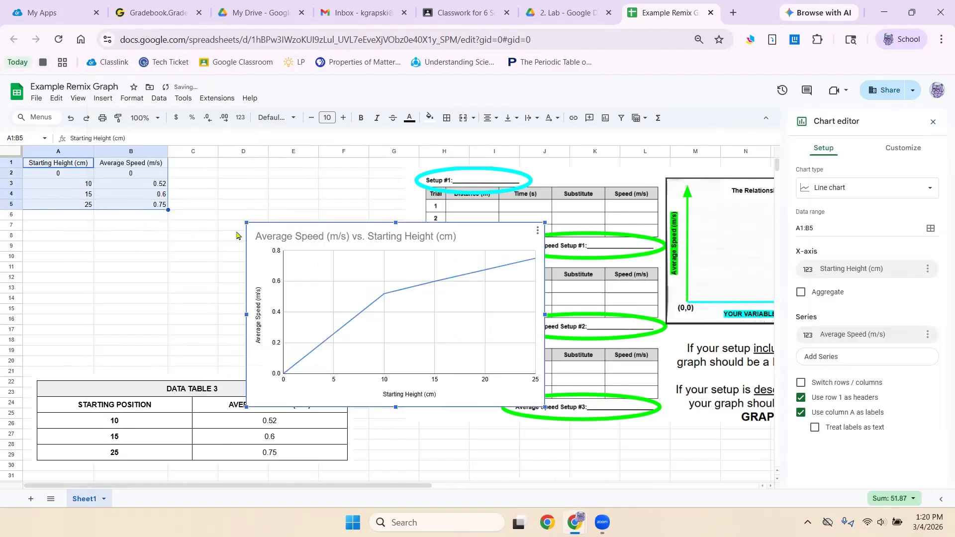
drag(465, 227, 325, 184)
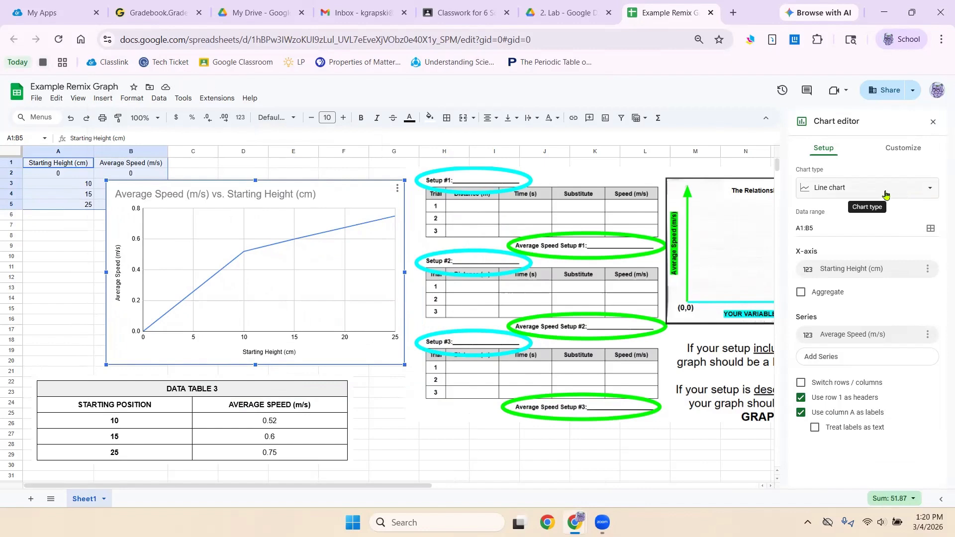
Close the chart editor, then reopen it from the line chart and show its setup options.
click(734, 467)
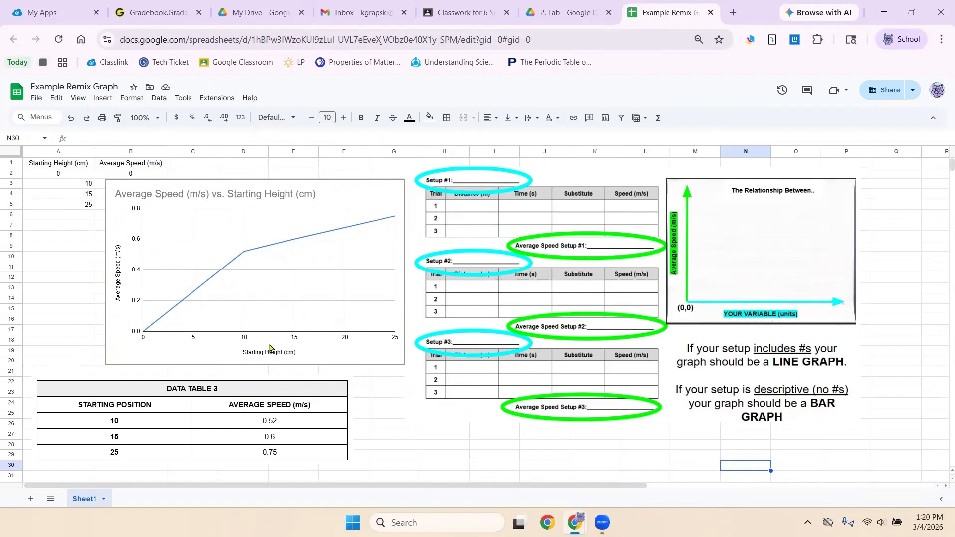
click(388, 192)
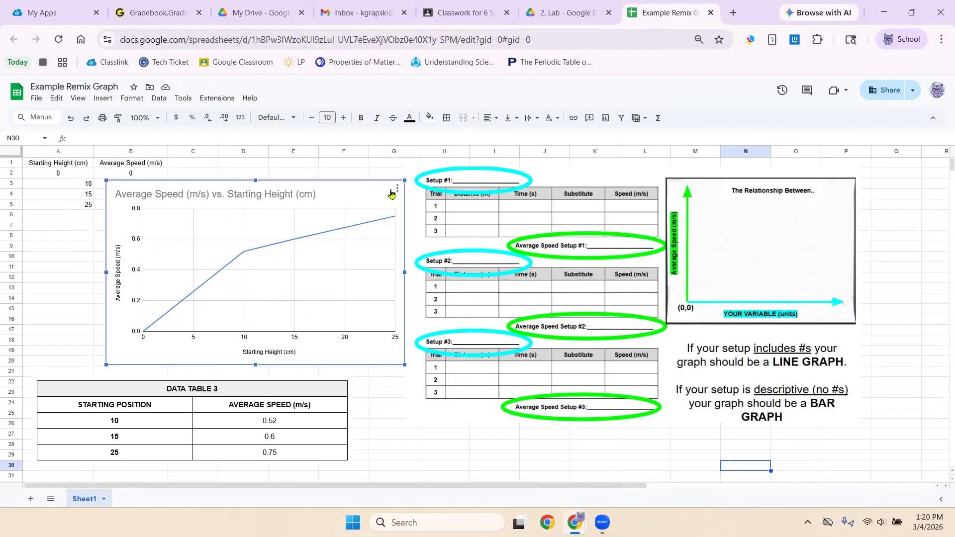
double_click(378, 197)
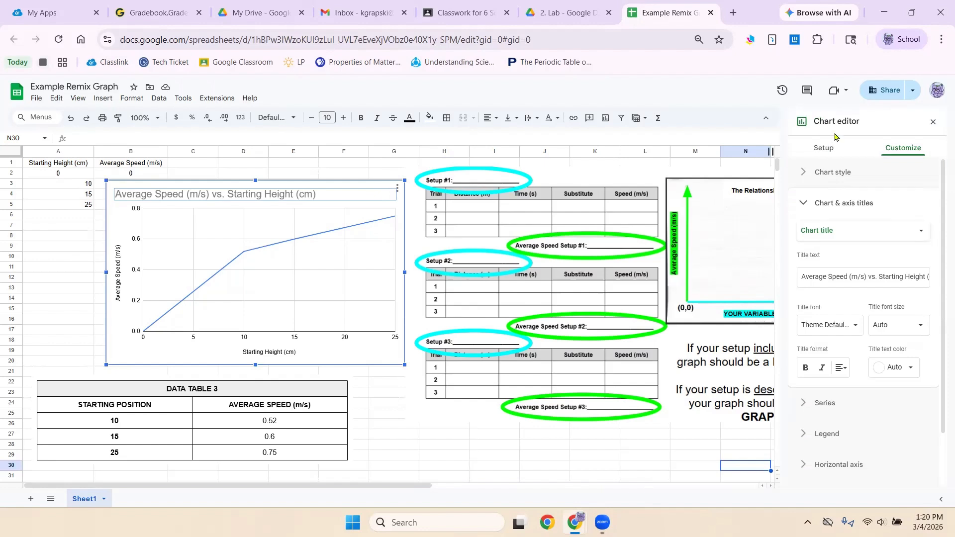
click(829, 150)
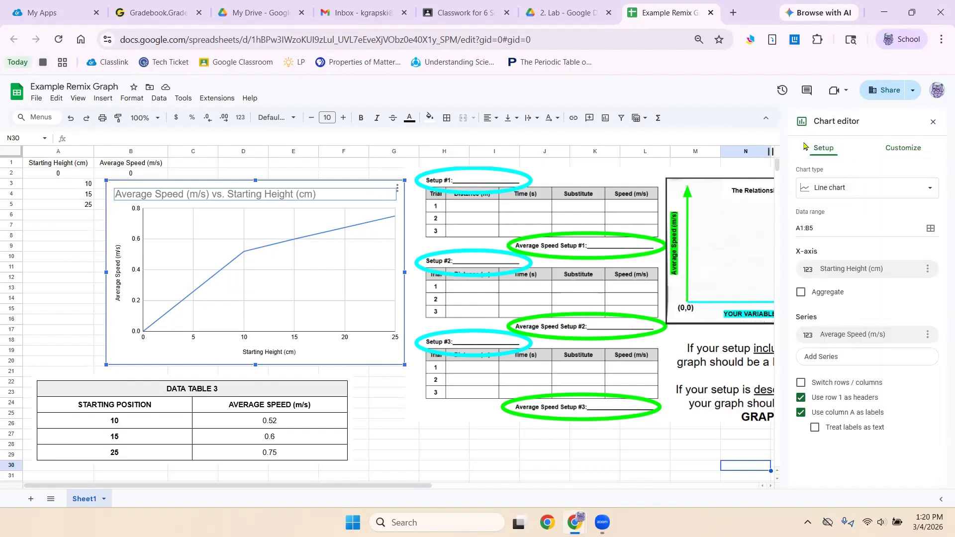
Keep the Line chart type and replace the chart title with "The Relationship between Starting Height & Marble Speed".
click(865, 189)
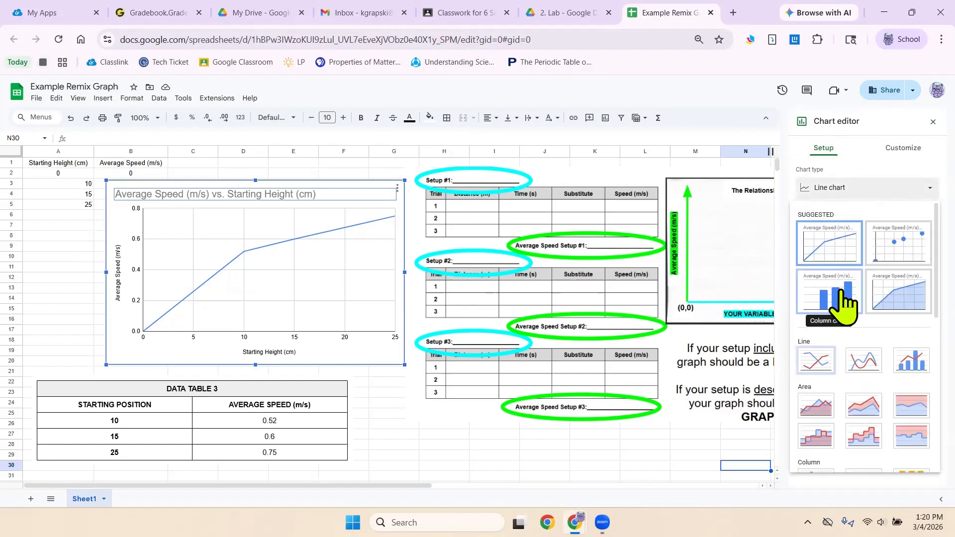
click(832, 234)
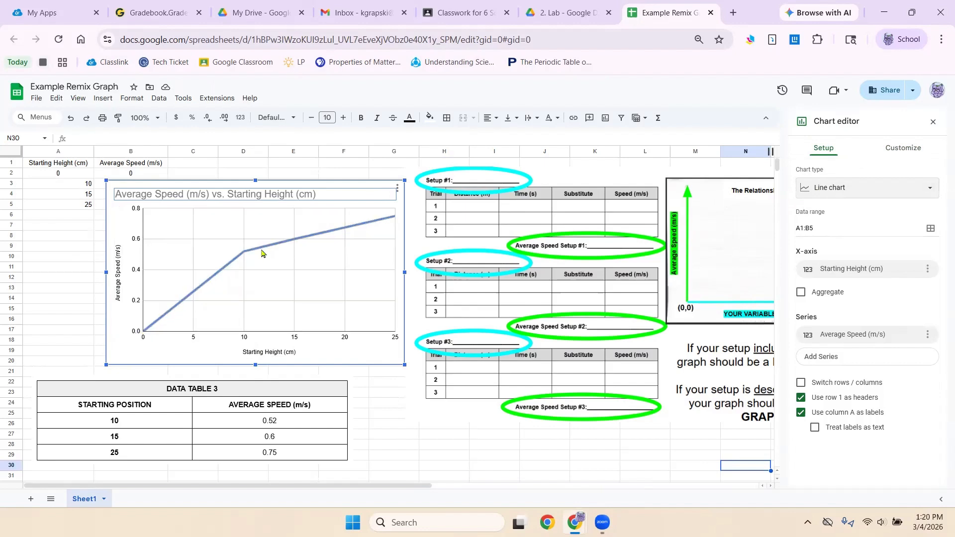
double_click(308, 194)
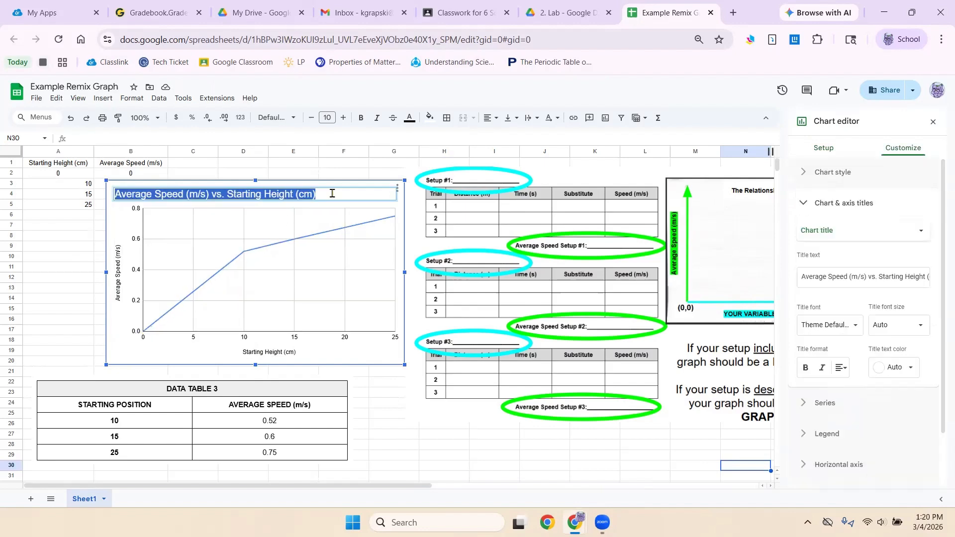
key(BackSpace)
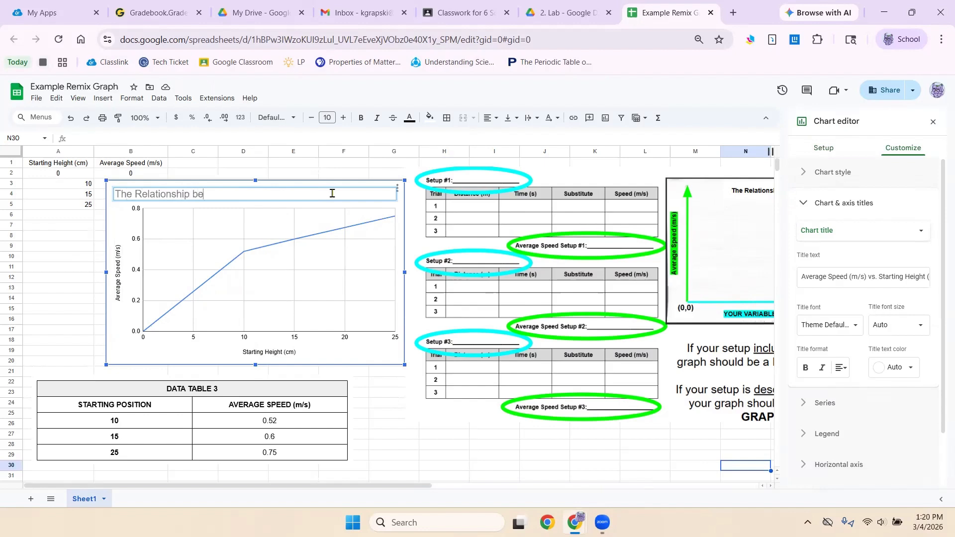
text(The Relationship betwee)
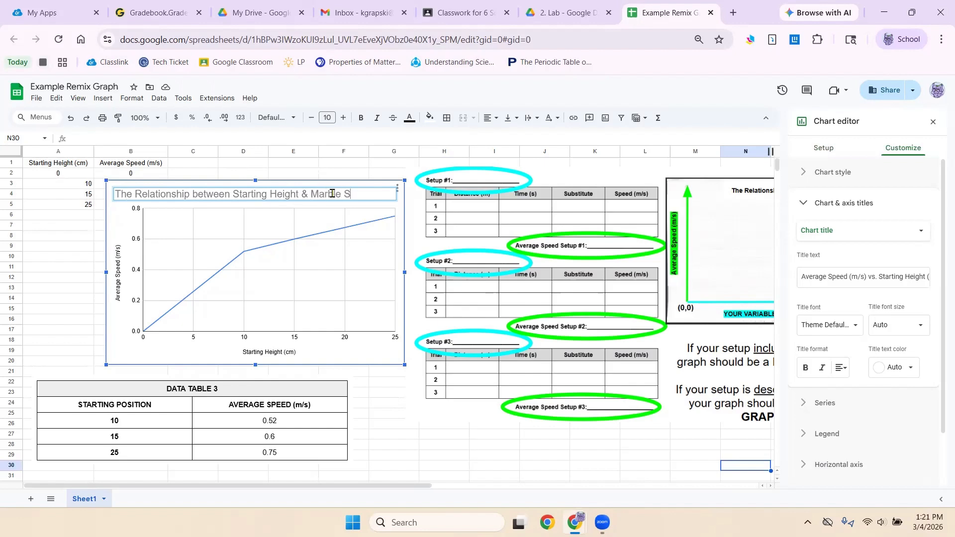
text(eed)
Format the chart title as centred, bold and black.
drag(376, 194, 90, 202)
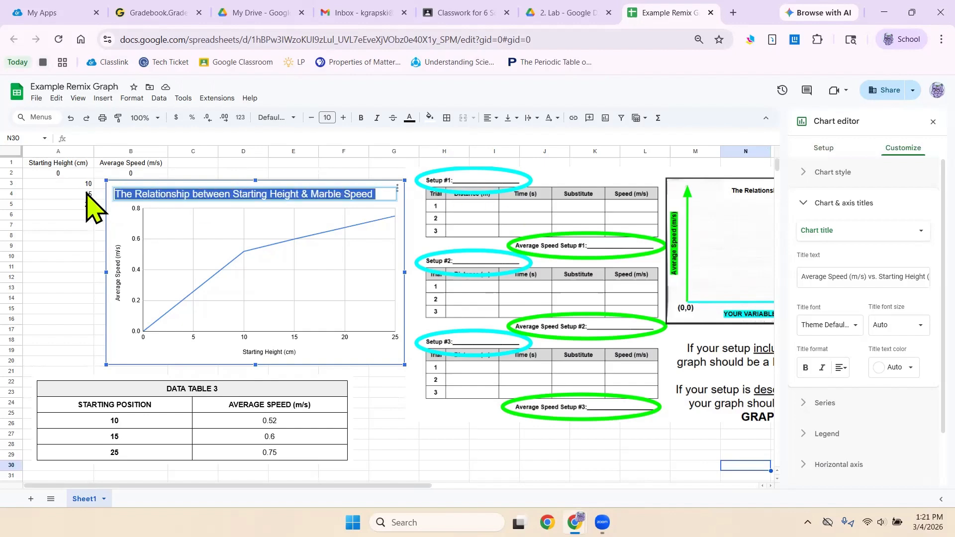
click(841, 367)
click(857, 389)
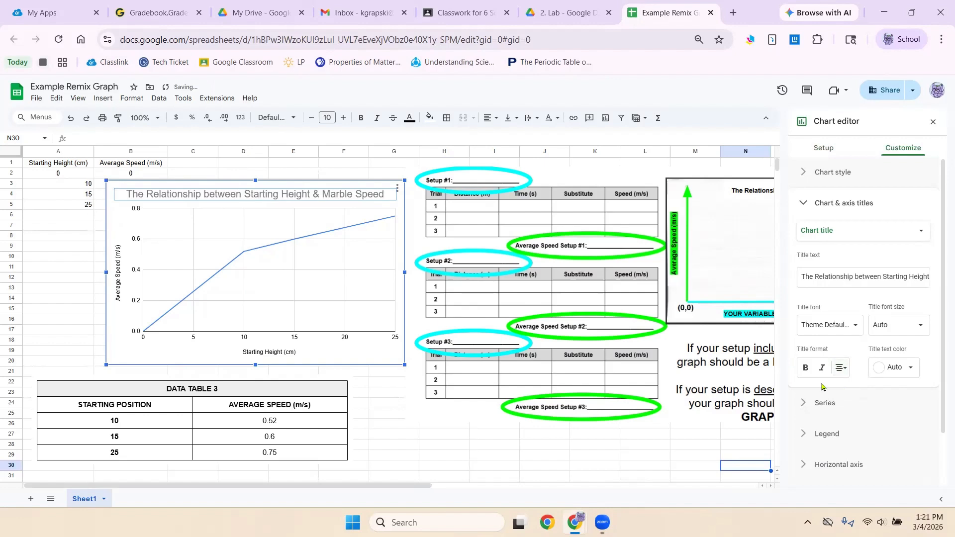
click(805, 368)
click(887, 371)
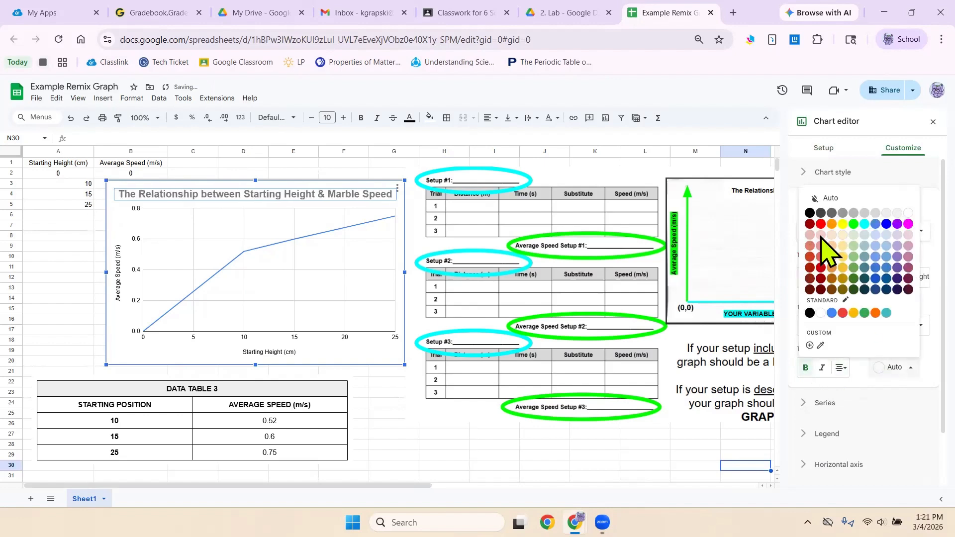
click(812, 222)
Make the vertical axis title "Average Speed (m/s)" bold and black.
double_click(120, 263)
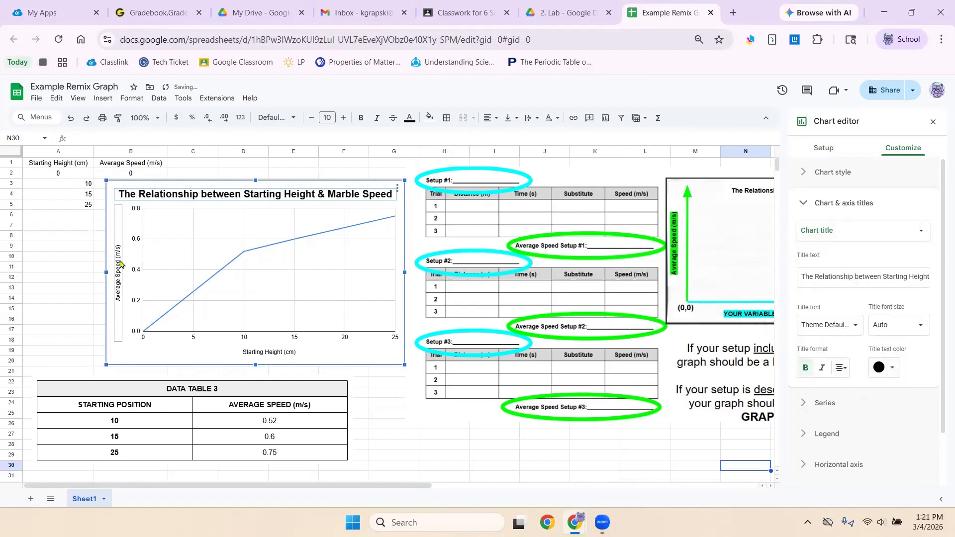
click(806, 358)
click(890, 358)
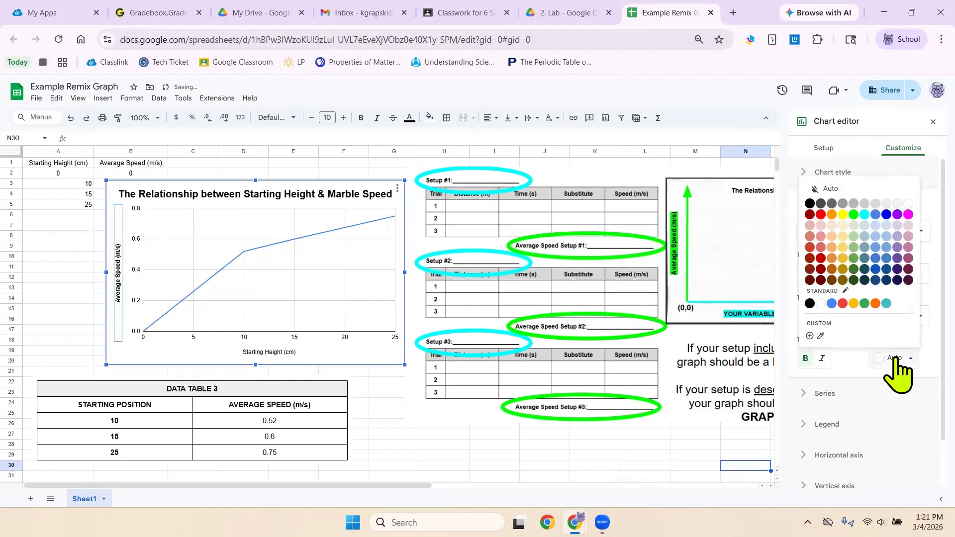
click(816, 205)
Make the horizontal axis title "Starting Height (cm)" bold and close the chart editor.
click(264, 353)
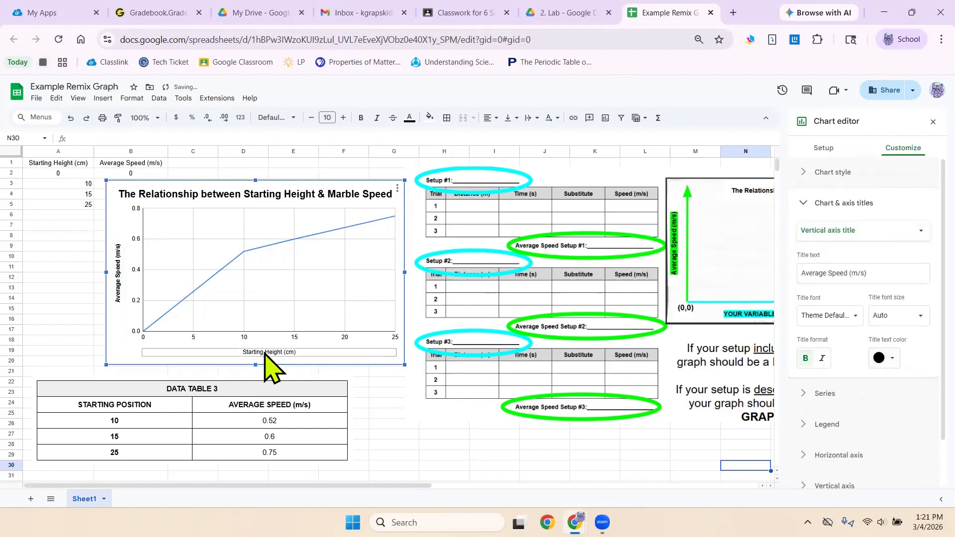
click(264, 352)
click(806, 359)
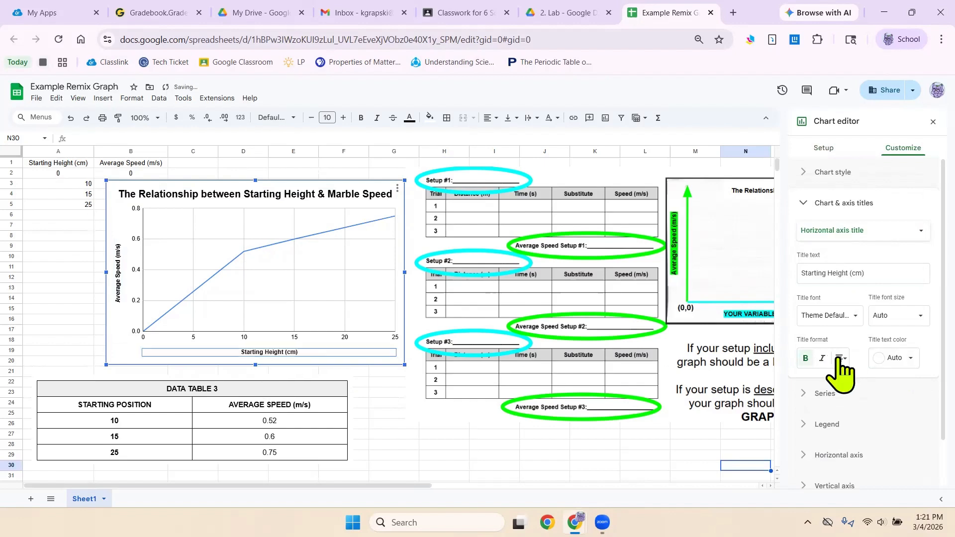
click(329, 344)
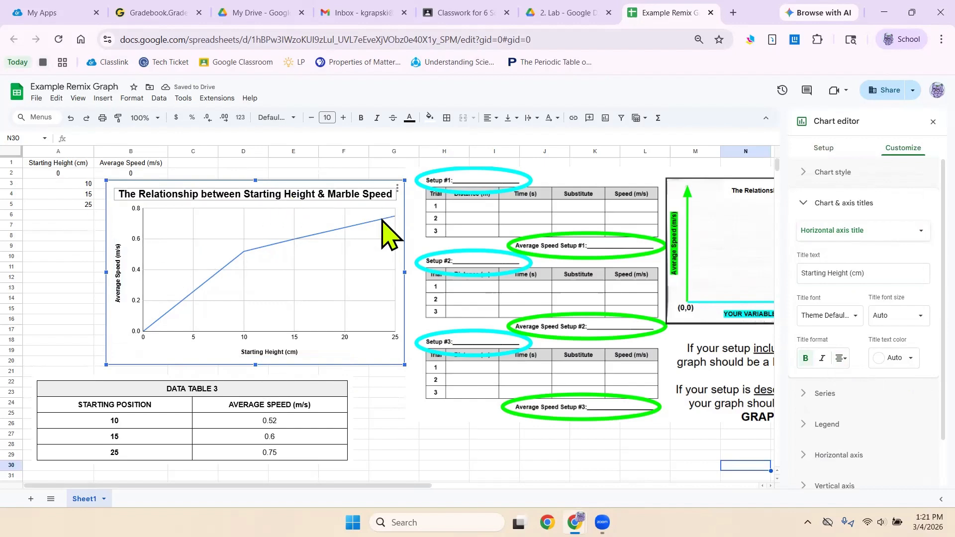
click(390, 163)
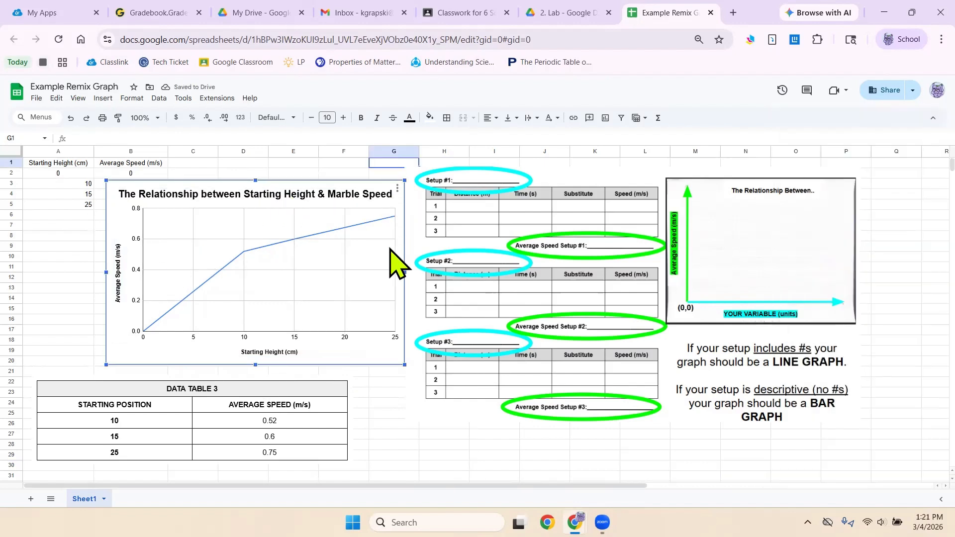
Enlarge the vertical axis number labels, trying font size 16 before choosing a slightly smaller size, and close the chart editor.
double_click(137, 210)
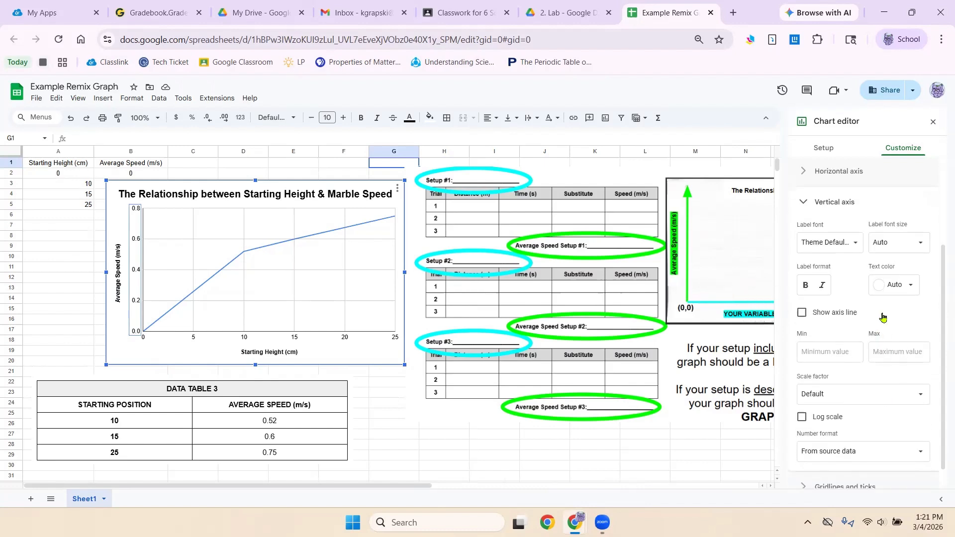
click(893, 244)
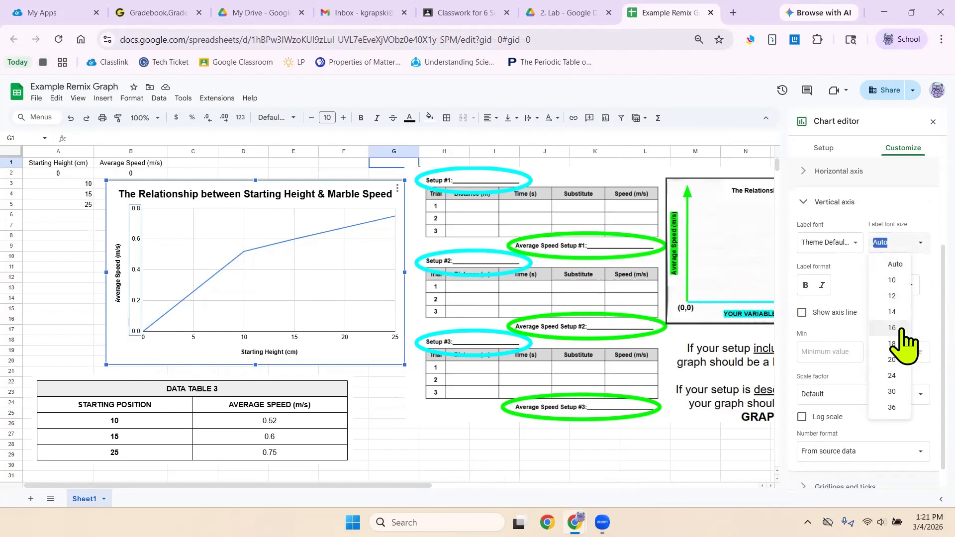
click(903, 330)
click(908, 244)
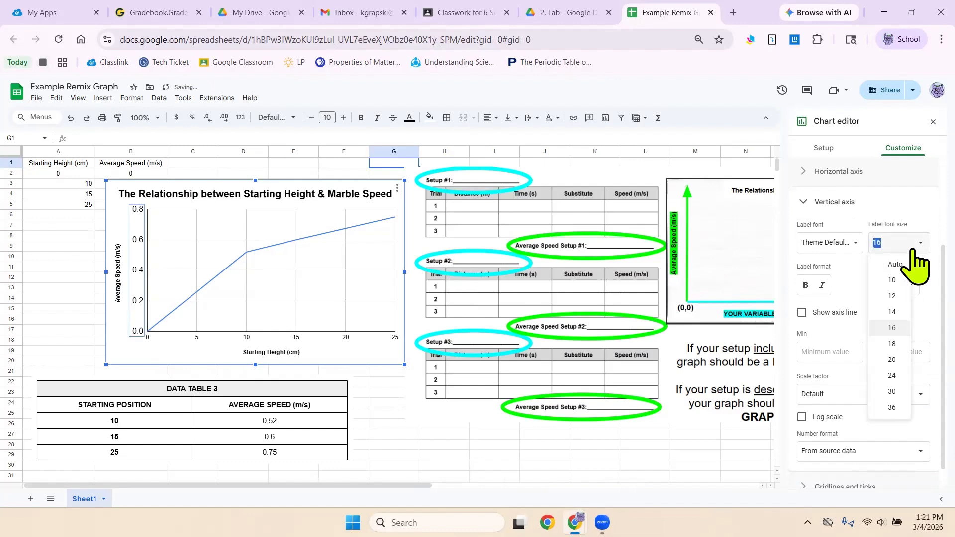
click(904, 330)
click(905, 213)
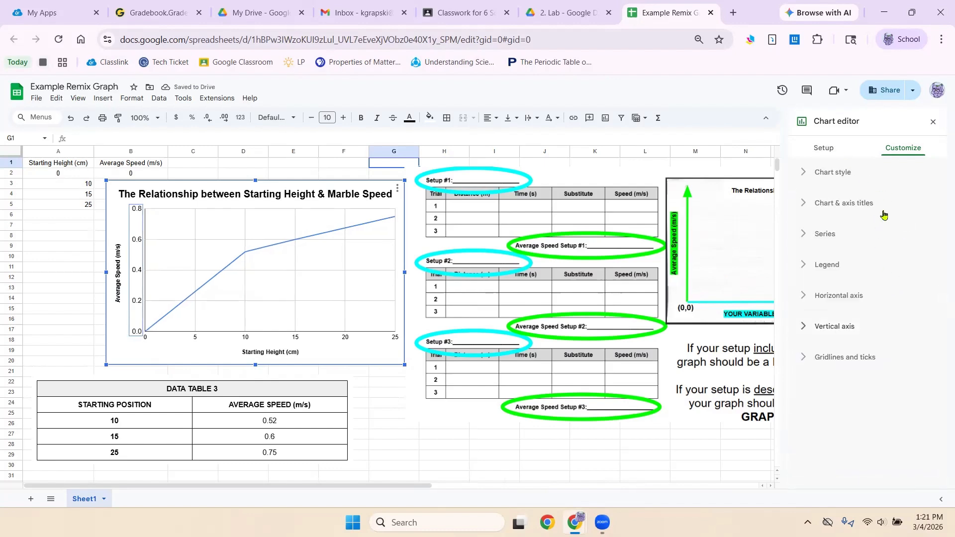
click(39, 288)
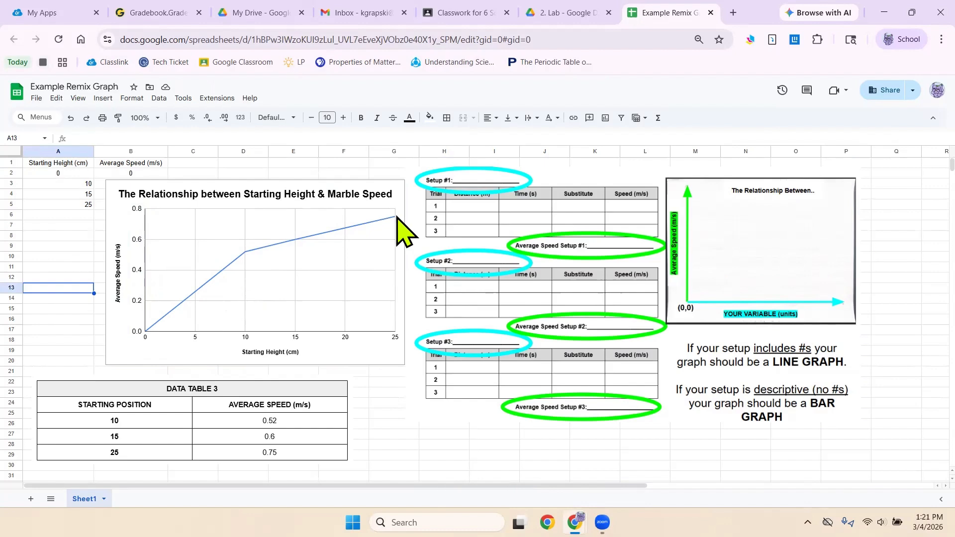
Show data points on the Average Speed line with a point size of 7px.
click(268, 248)
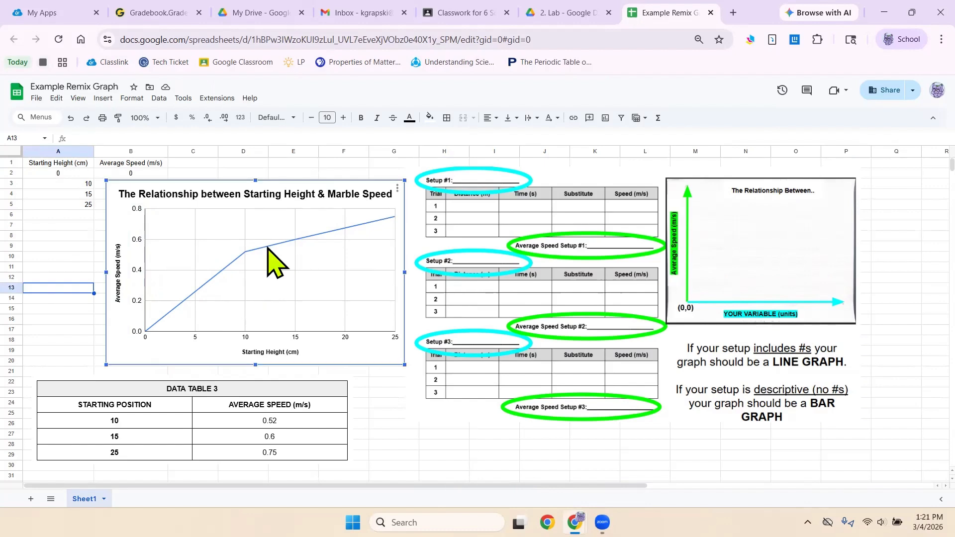
double_click(267, 247)
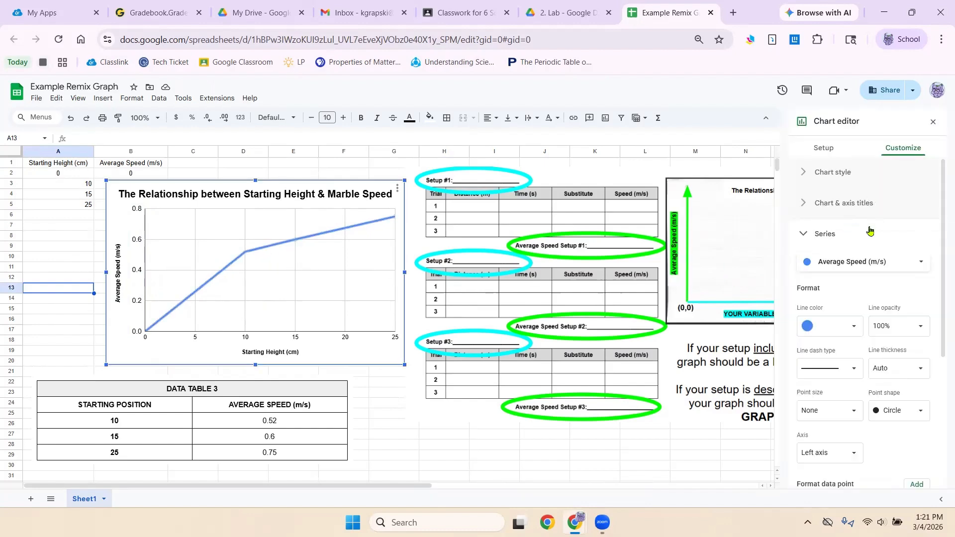
scroll(872, 243, down, 3)
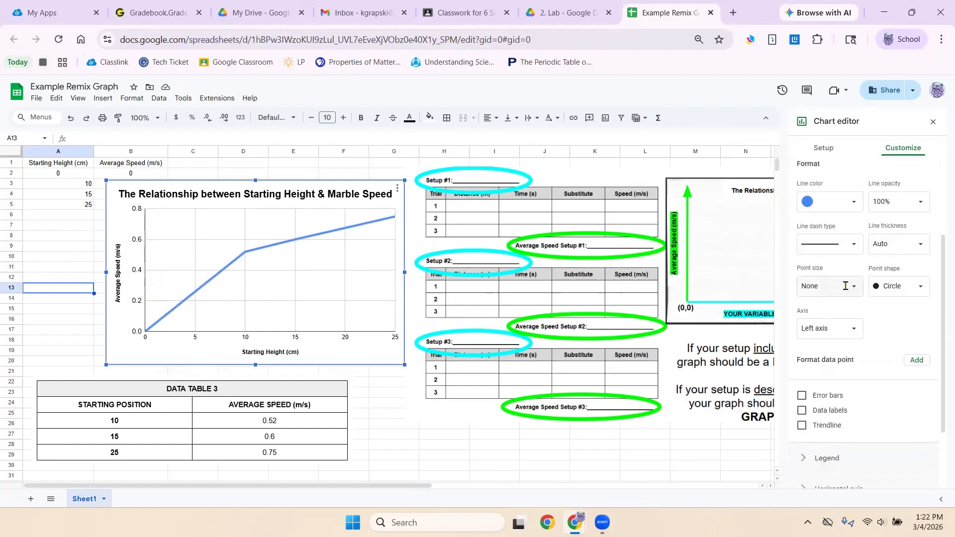
click(854, 287)
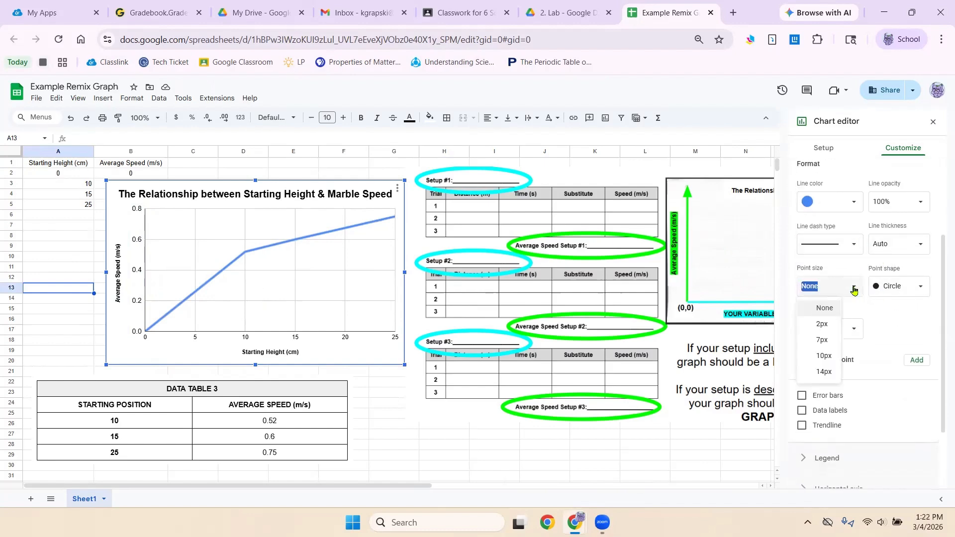
click(834, 343)
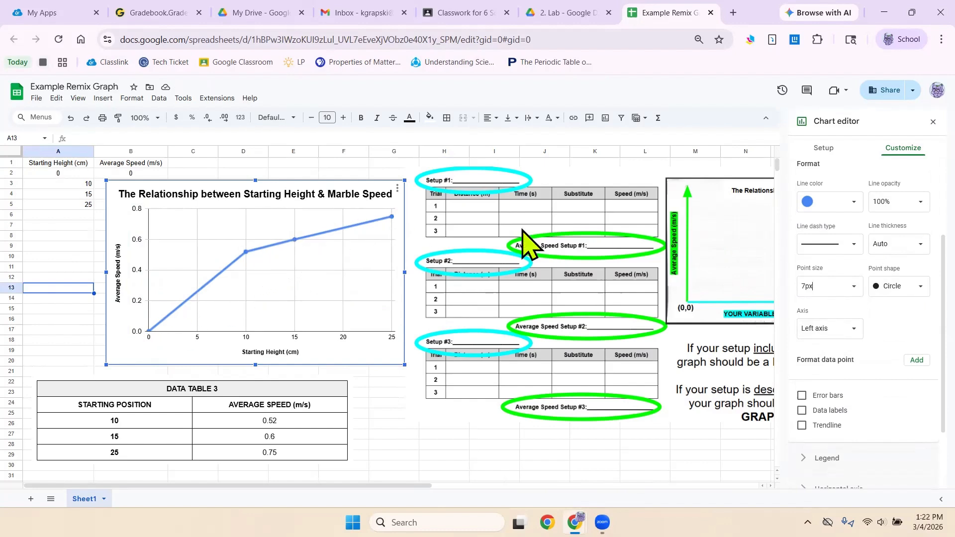
Try the Star and Triangle point shapes for the Average Speed series.
click(900, 286)
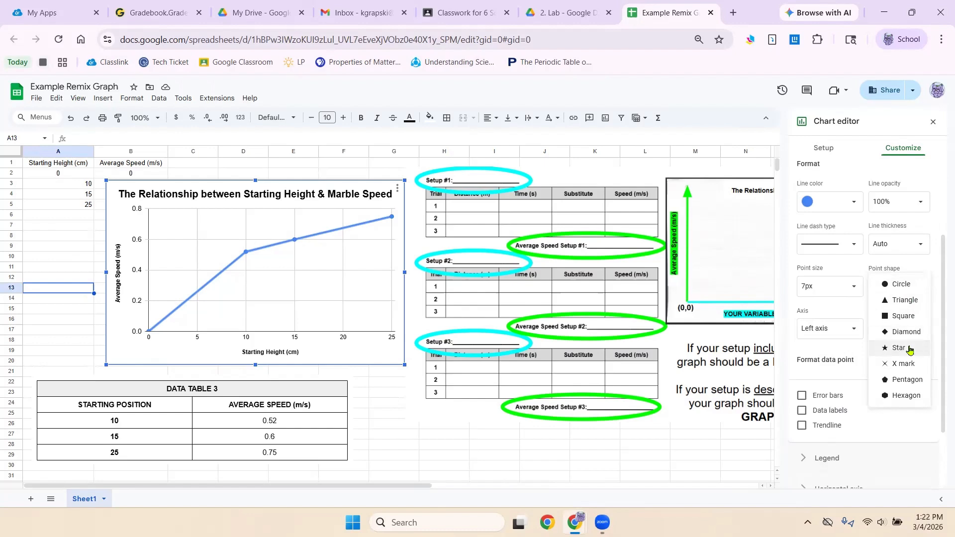
click(909, 349)
click(899, 286)
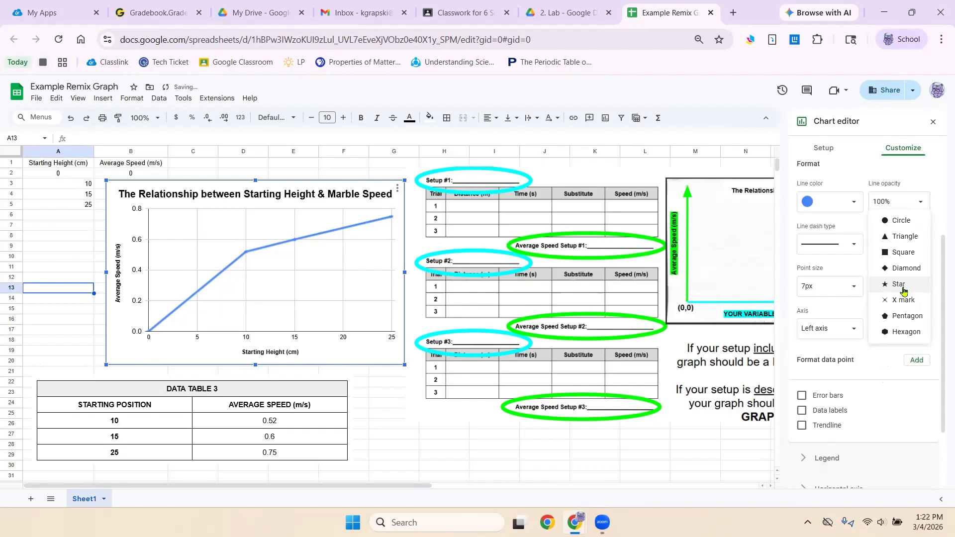
click(907, 235)
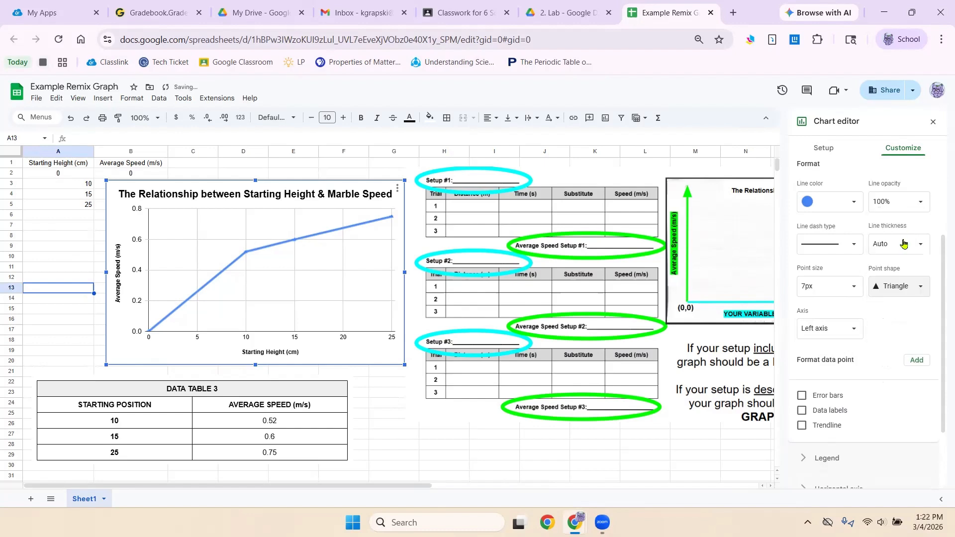
Increase the Average Speed series point size to 10px and then to 14px.
click(823, 287)
click(824, 357)
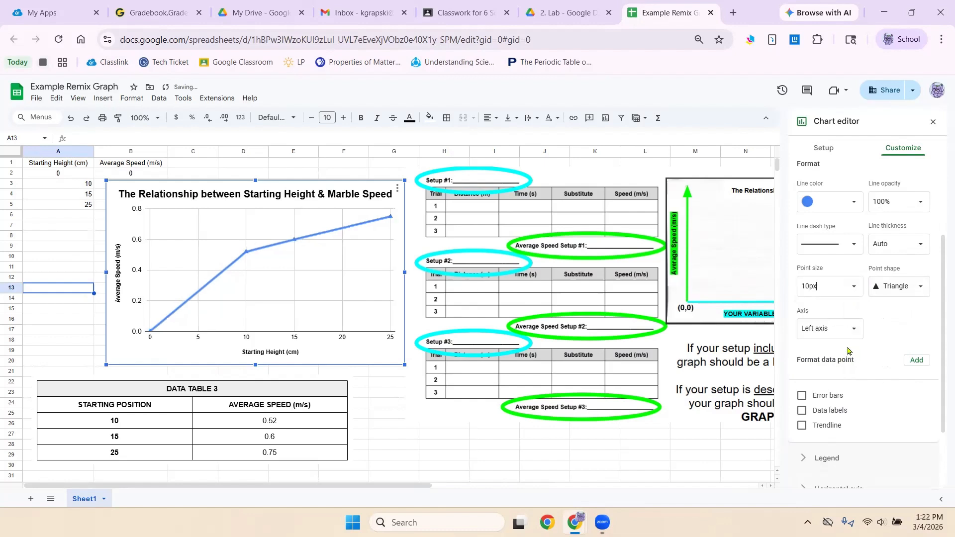
click(852, 291)
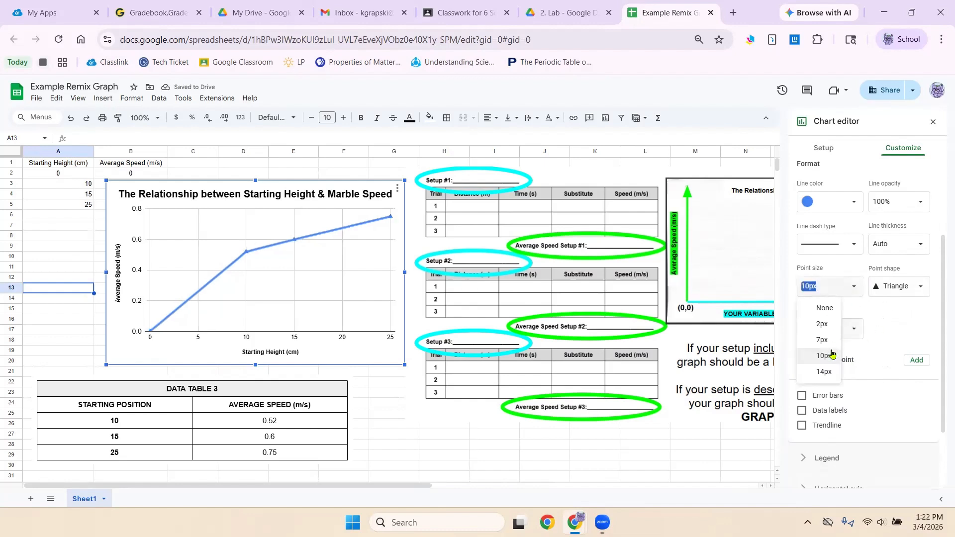
click(827, 372)
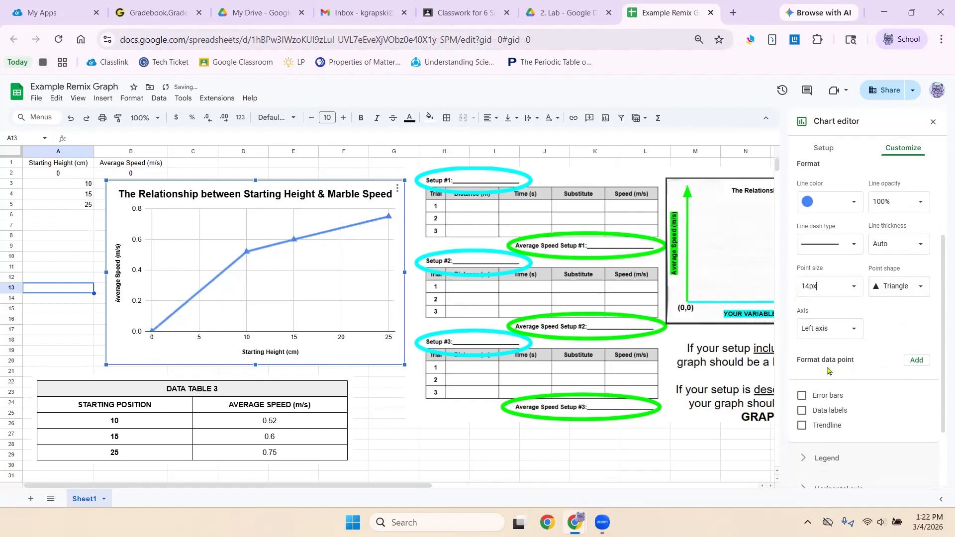
Set the point shape to Circle after trying Star, and colour the Average Speed line purple.
click(898, 289)
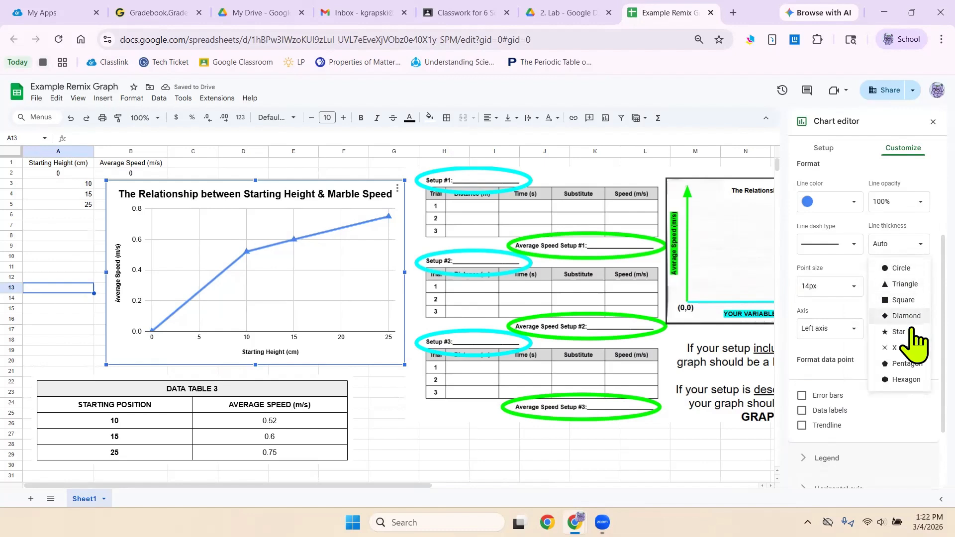
click(911, 332)
click(911, 290)
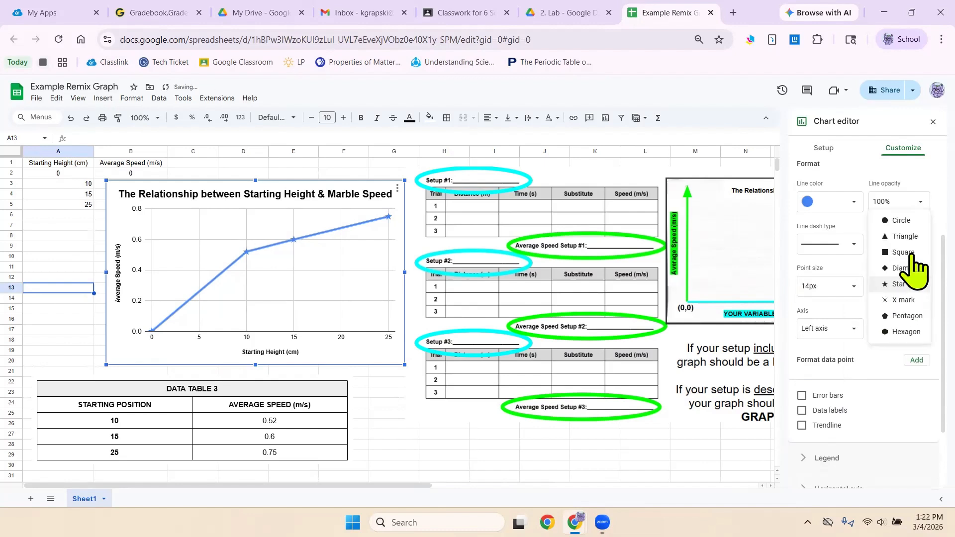
click(908, 217)
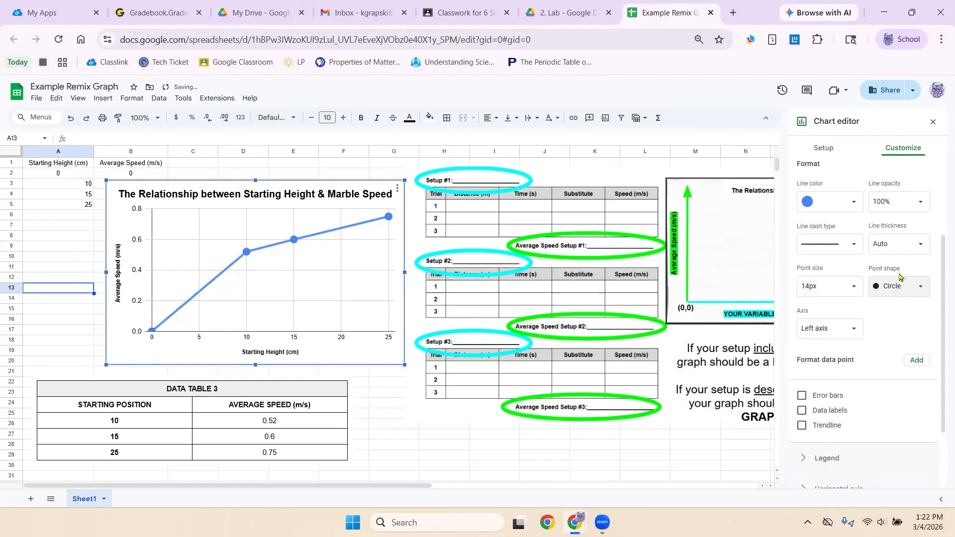
click(853, 205)
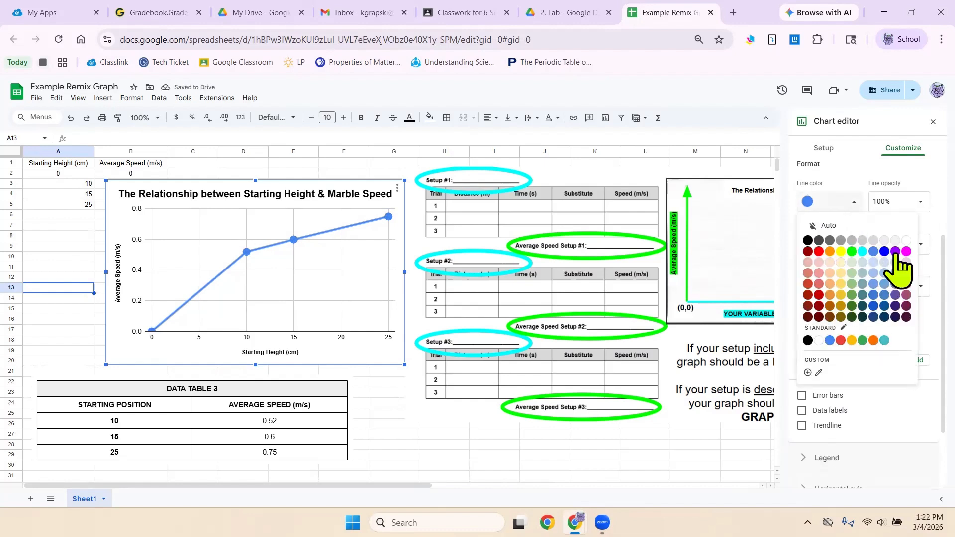
click(896, 251)
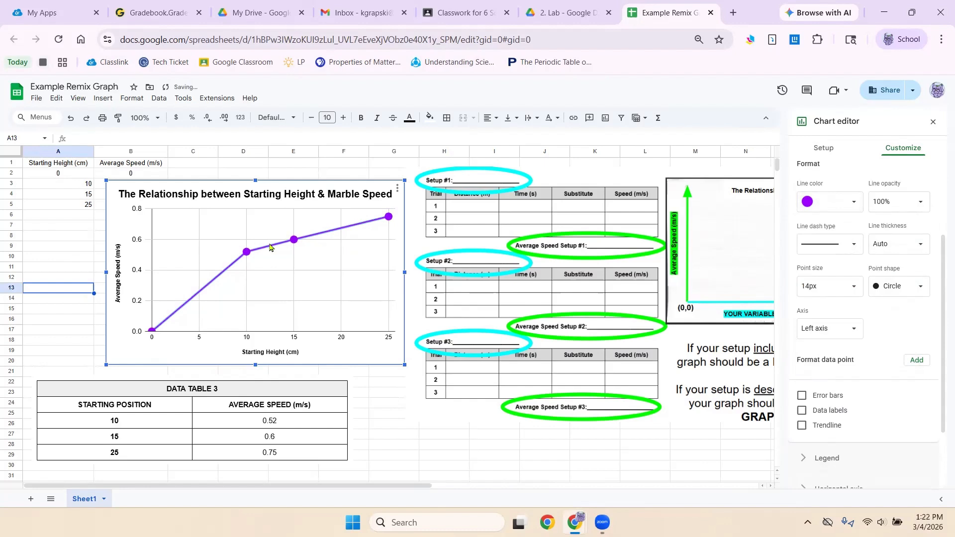
Finish editing the line graph by closing the chart editor and leaving the chart deselected.
click(348, 165)
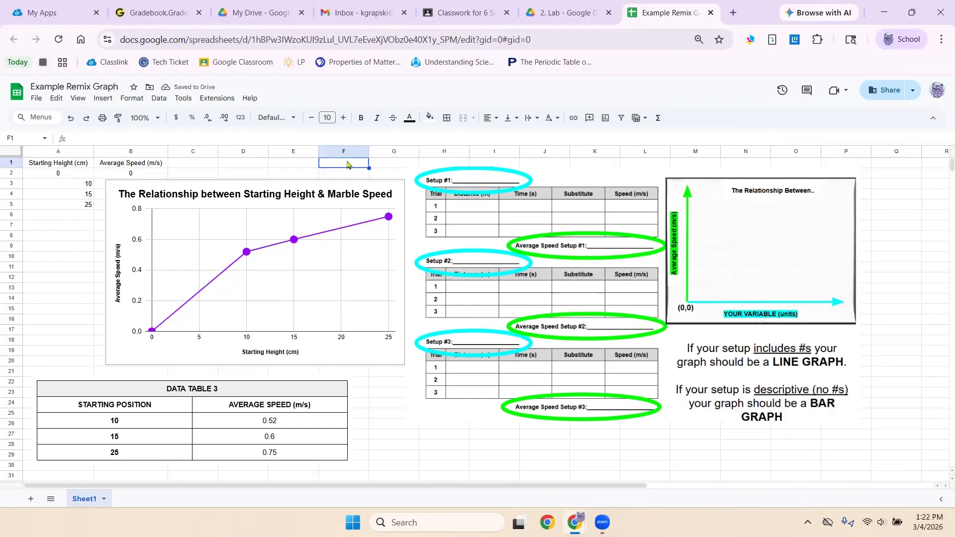
click(386, 184)
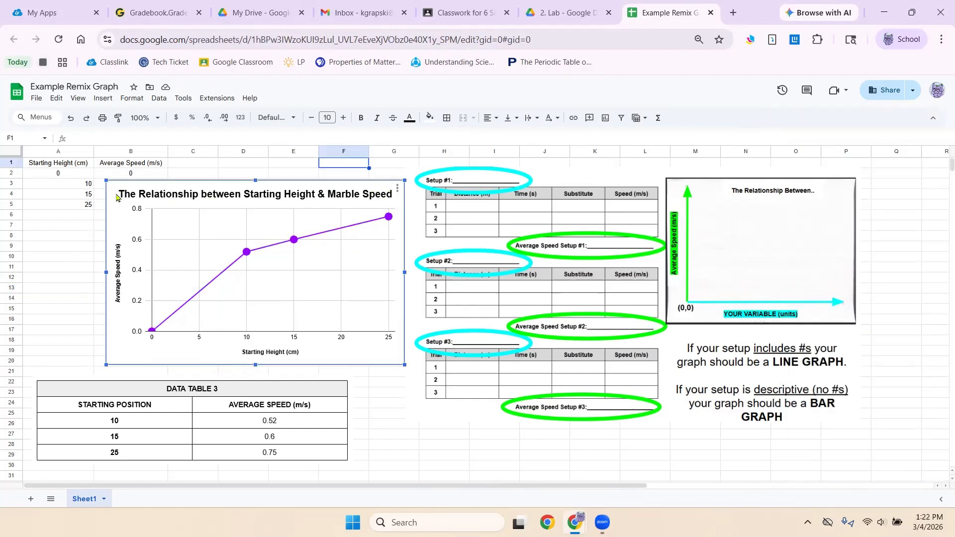
click(375, 381)
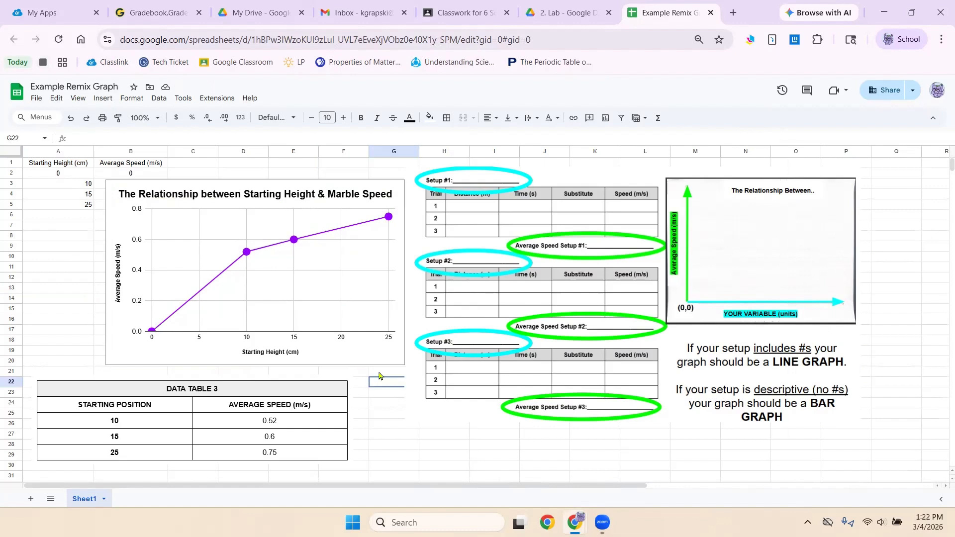
click(121, 202)
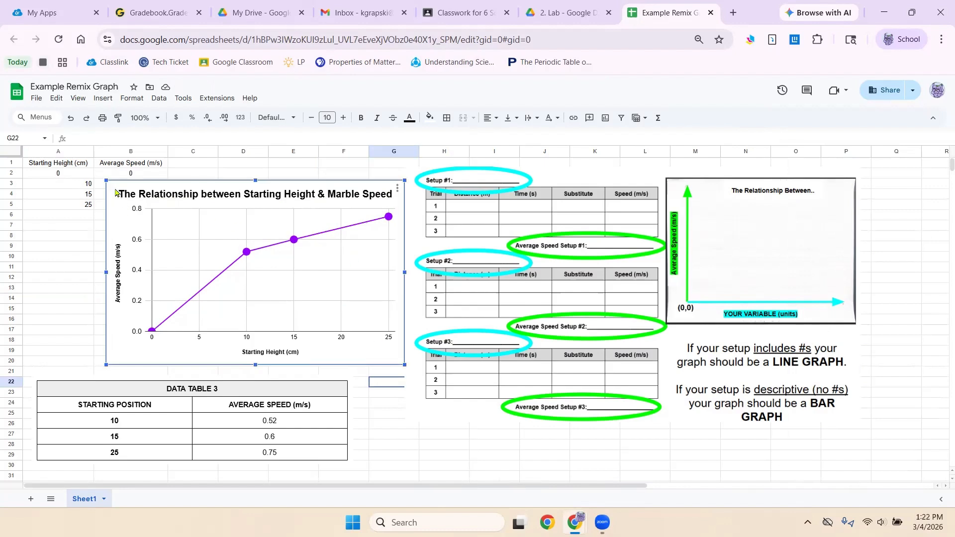
right_click(119, 209)
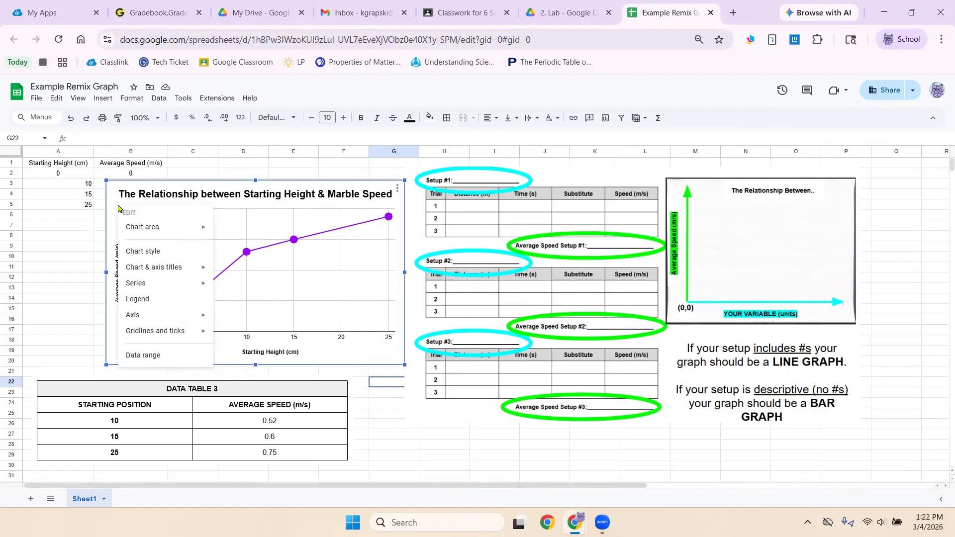
mouse_move(202, 315)
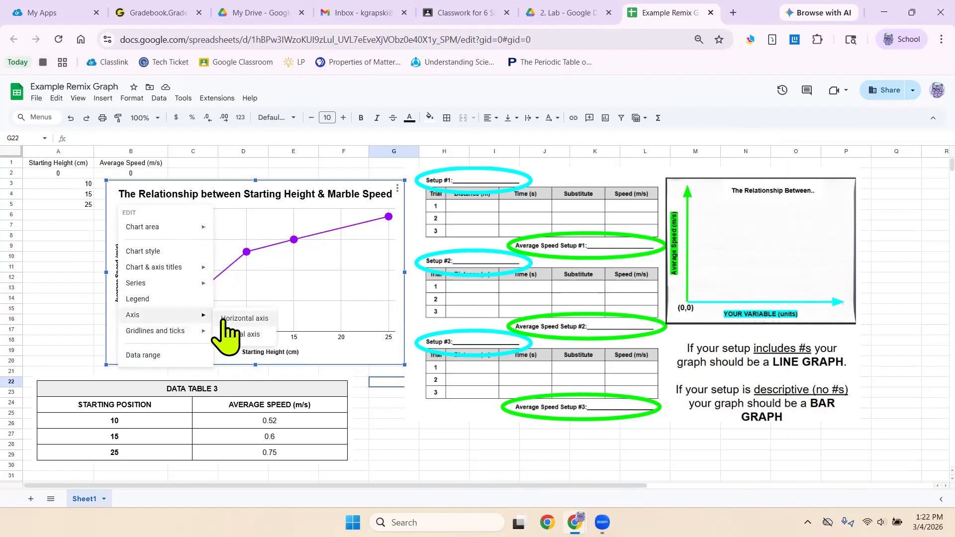
click(79, 257)
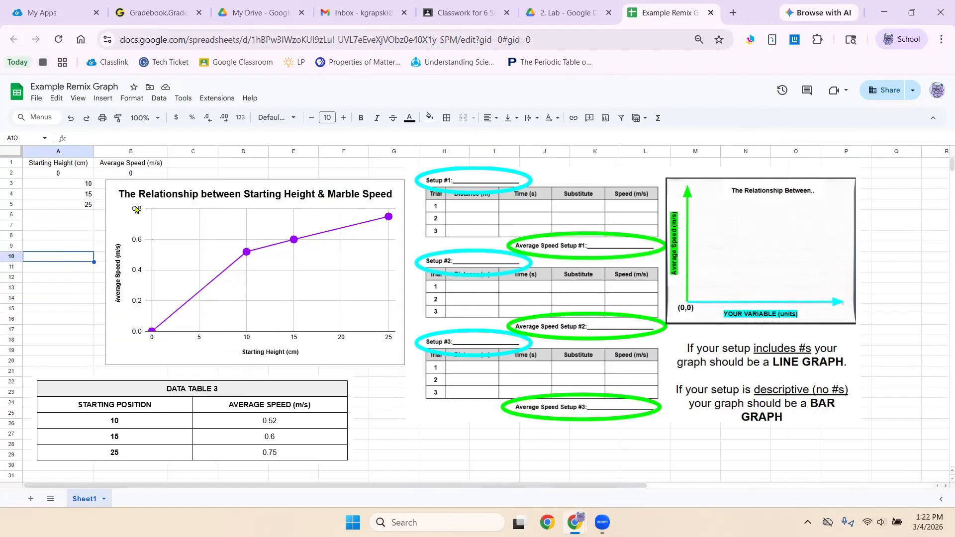